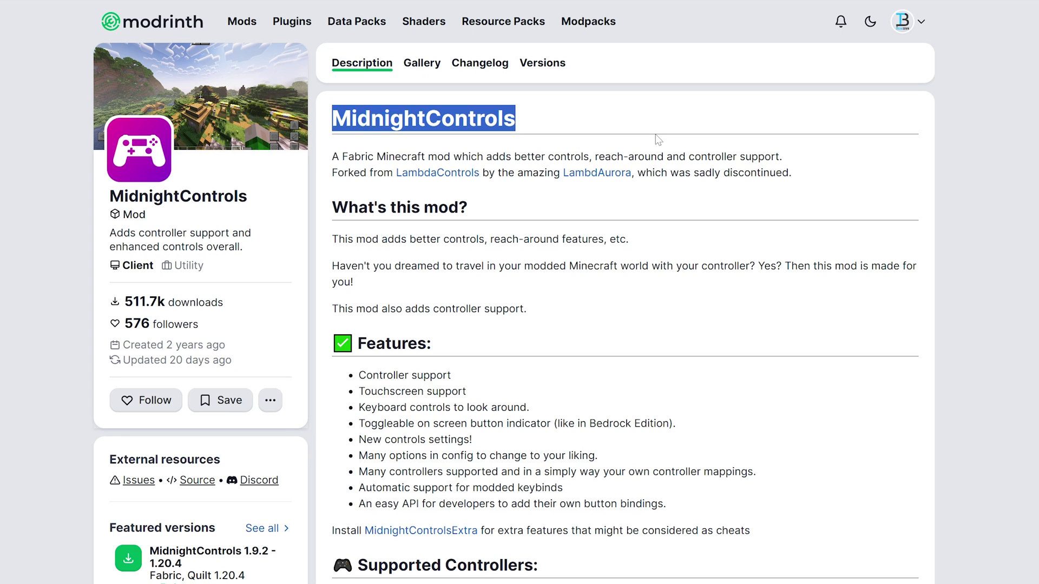
# Step: Review the MidnightControls description, highlighting its list of supported controllers
pyautogui.scroll(-5, 659, 146)
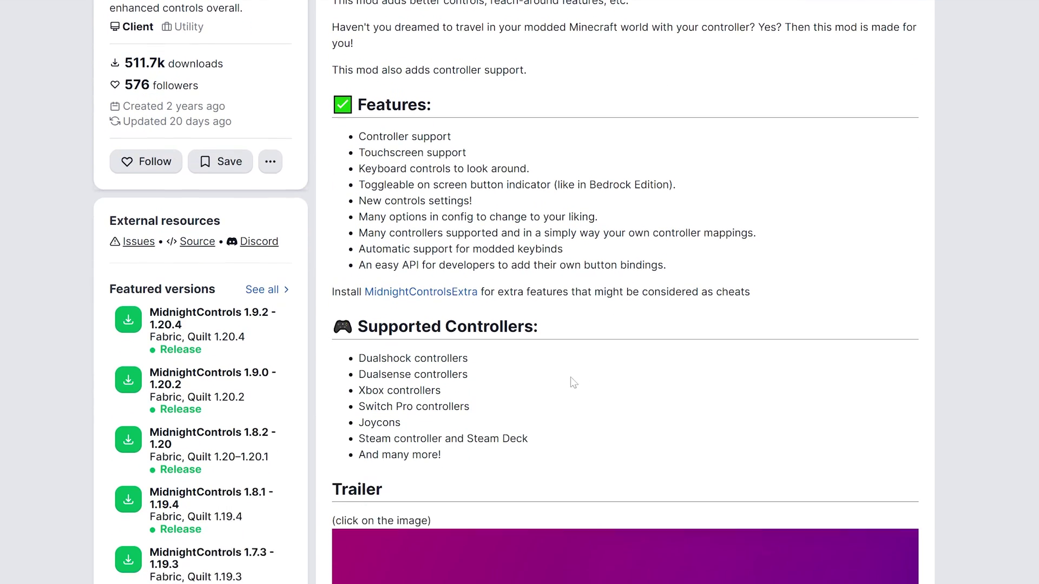
pyautogui.moveTo(357, 325); pyautogui.dragTo(549, 422)
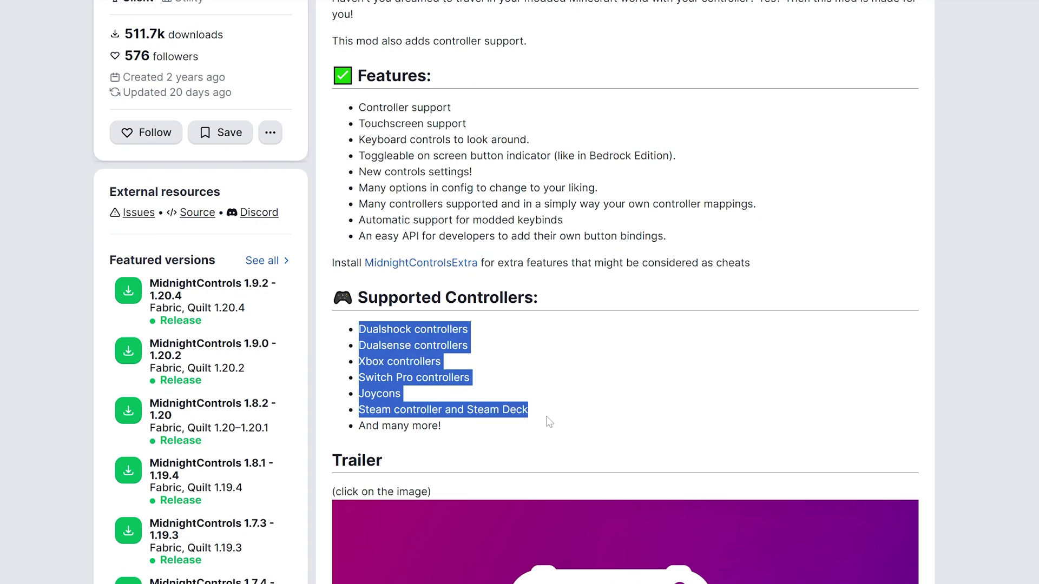
pyautogui.moveTo(451, 431); pyautogui.dragTo(357, 431)
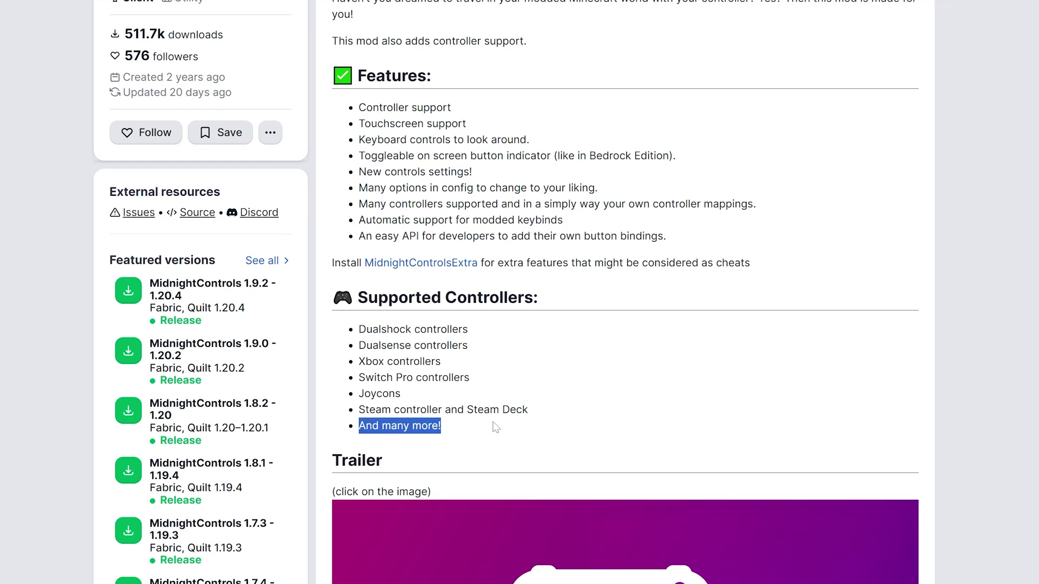
pyautogui.scroll(5, 500, 427)
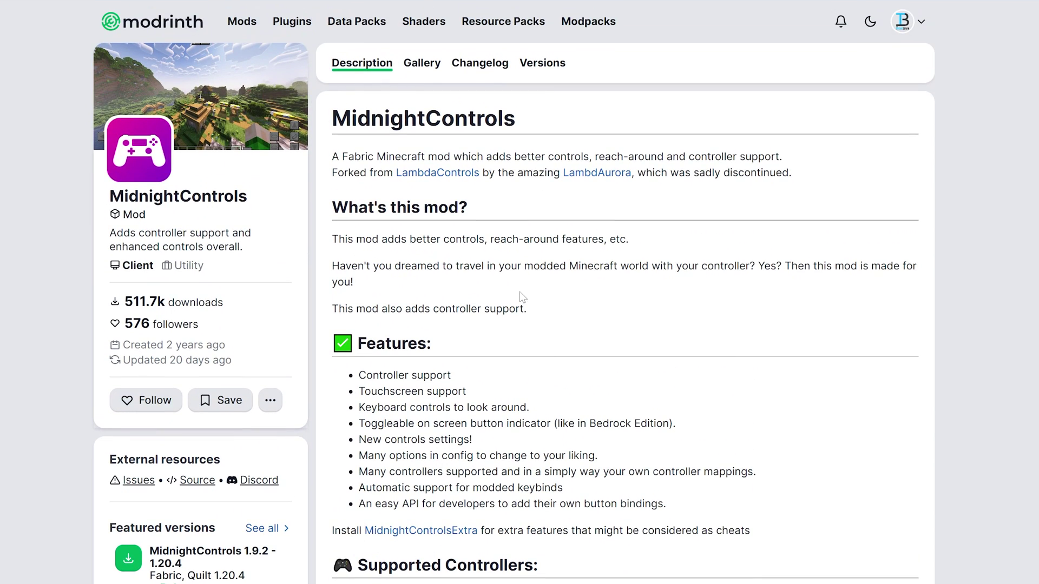
# Step: Filter the MidnightControls versions to game version 1.20.4 and download MidnightControls 1.9.2 - 1.20.4
pyautogui.click(541, 65)
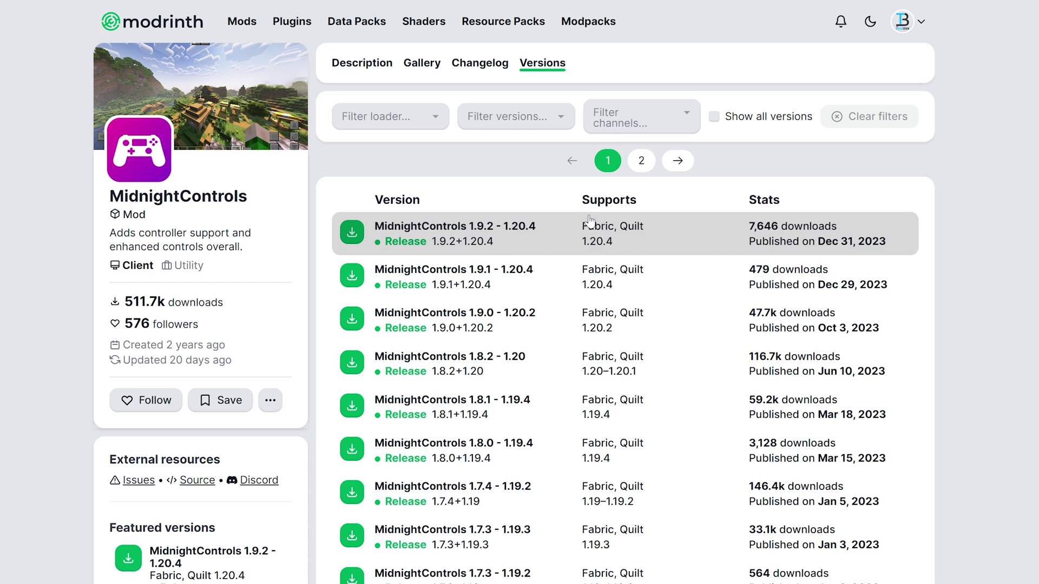
pyautogui.click(542, 118)
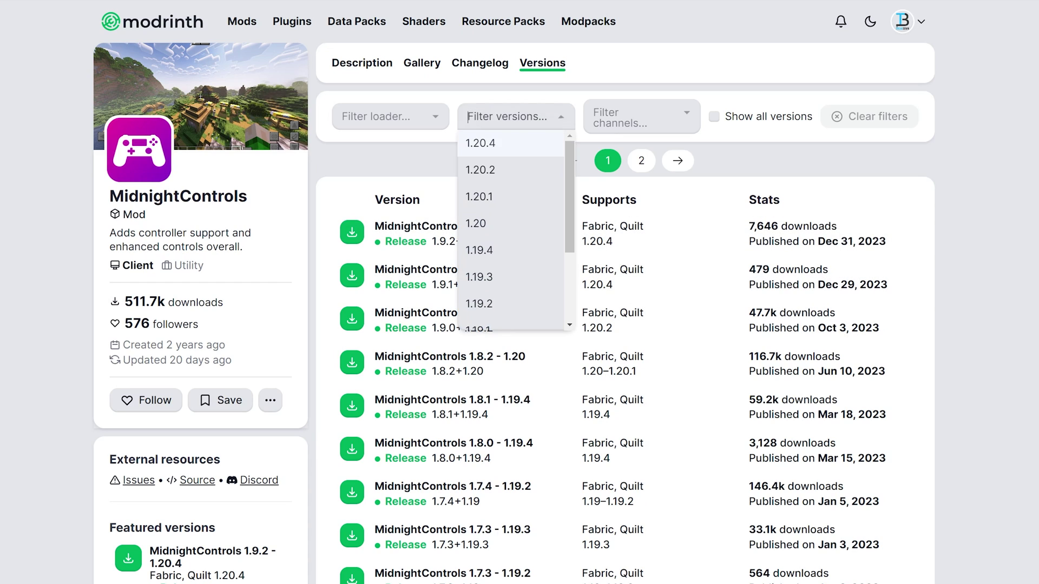
pyautogui.click(533, 144)
pyautogui.click(951, 247)
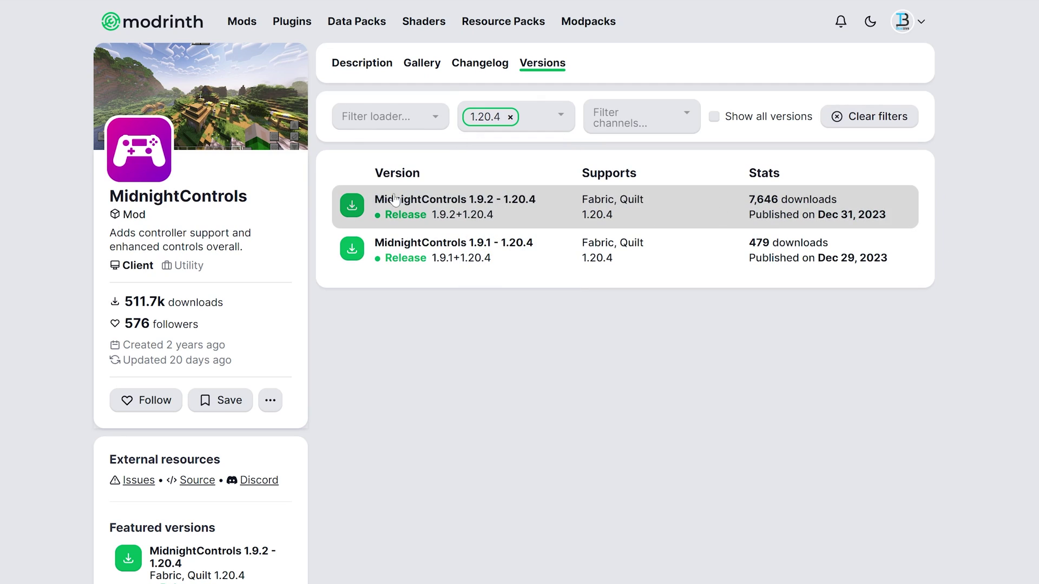
pyautogui.click(547, 212)
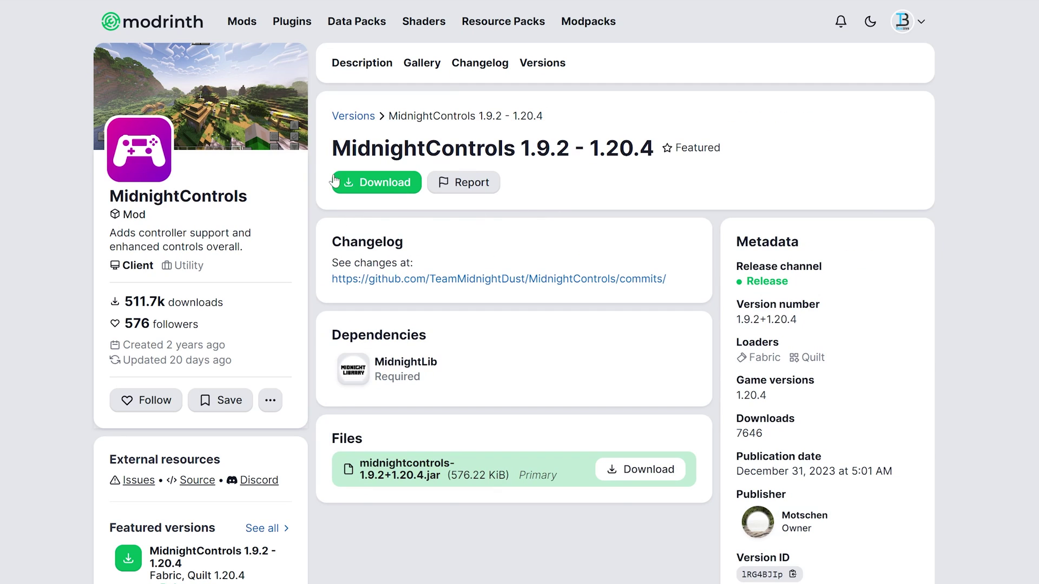
pyautogui.click(335, 182)
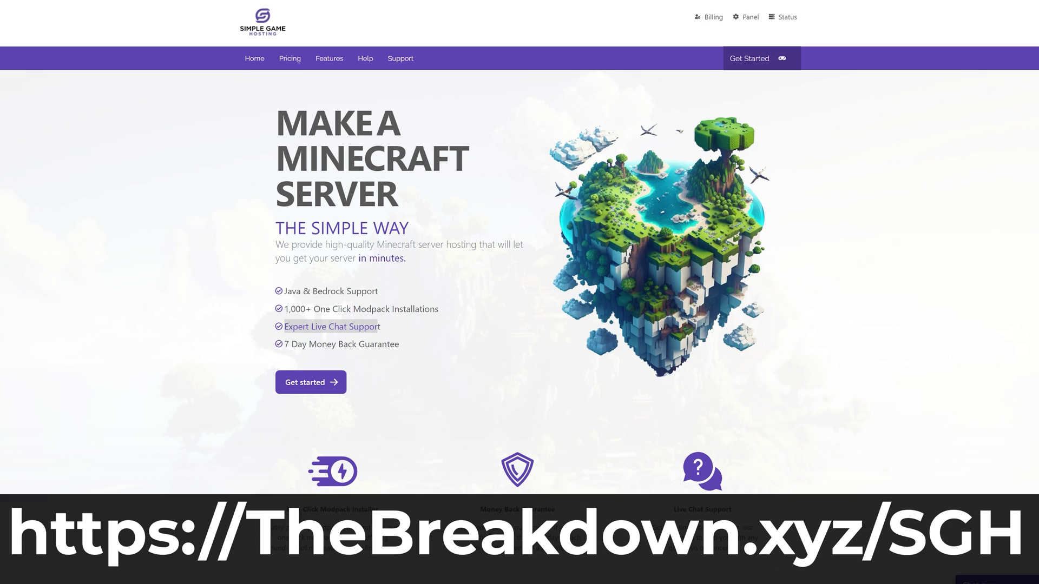
# Step: Look through Simple Game Hosting's features and help center, searching its modpack installer for Pixelmon
pyautogui.scroll(-4, 386, 328)
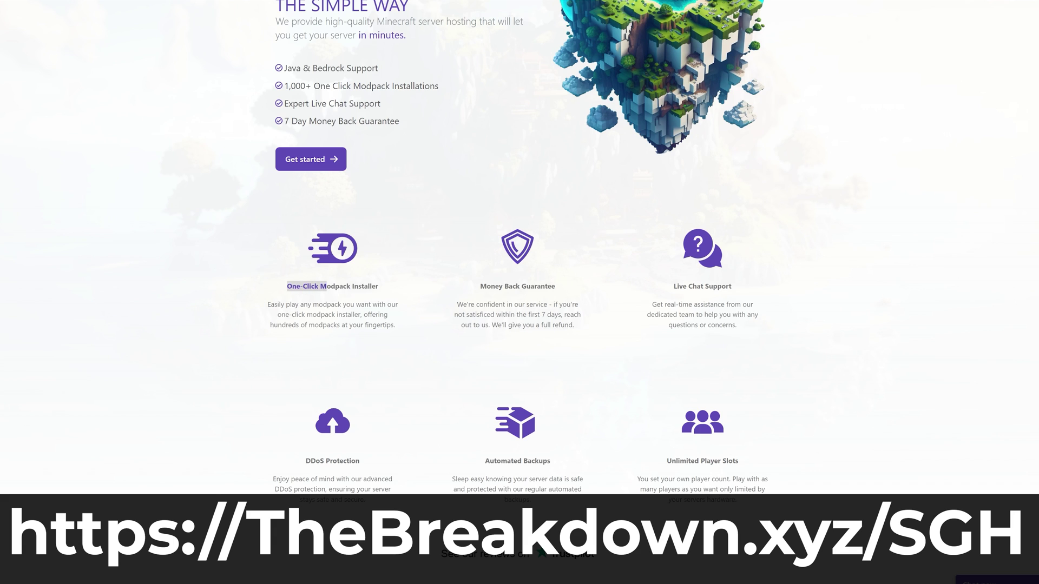
pyautogui.moveTo(326, 286); pyautogui.dragTo(380, 289)
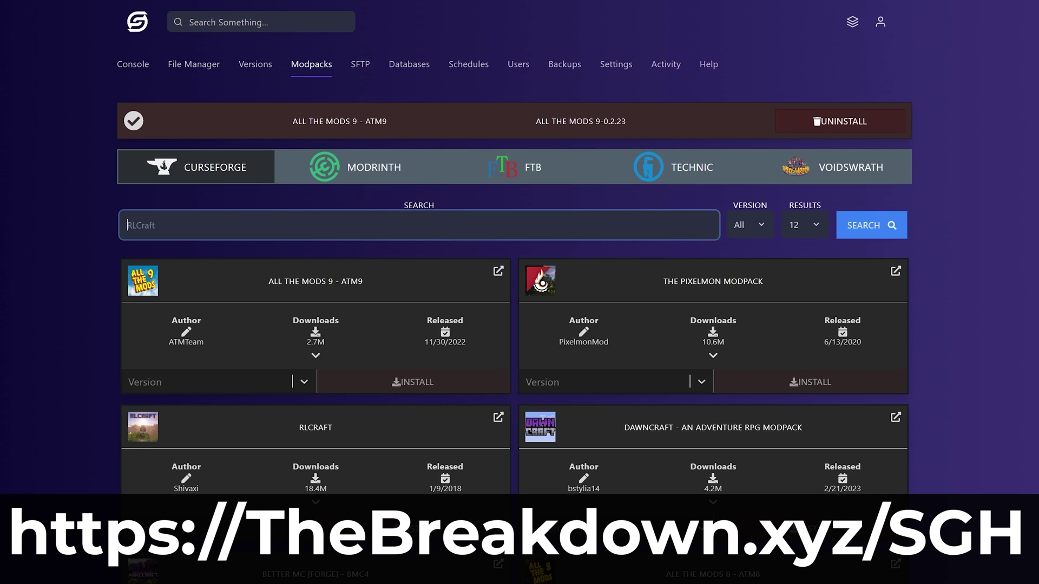
pyautogui.write('Pixelmon')
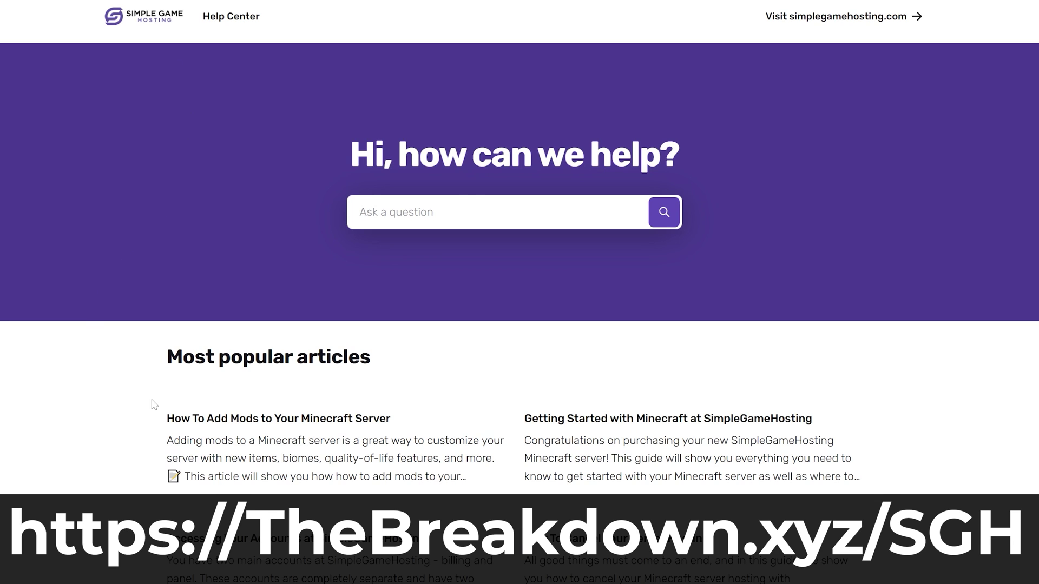
pyautogui.click(154, 405)
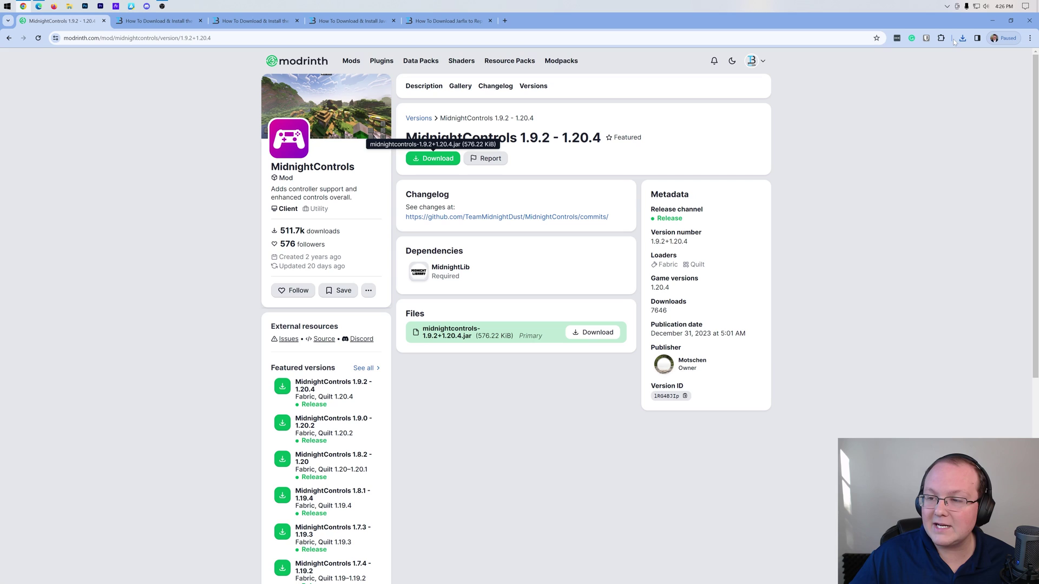
# Step: Check the recent download history, then open the FabricAPI download page from The Breakdown's FabricAPI article
pyautogui.click(962, 38)
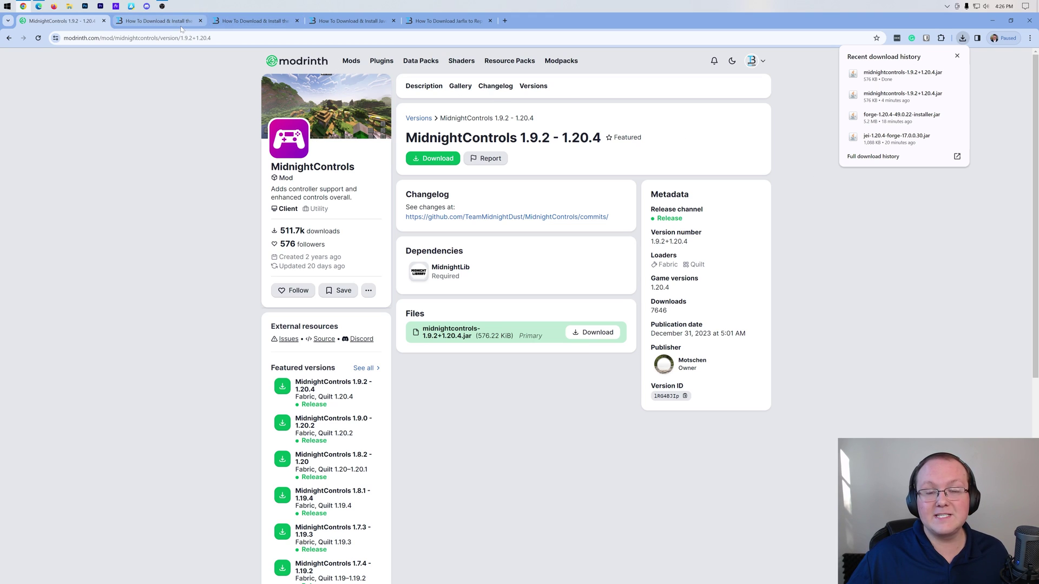
pyautogui.click(156, 21)
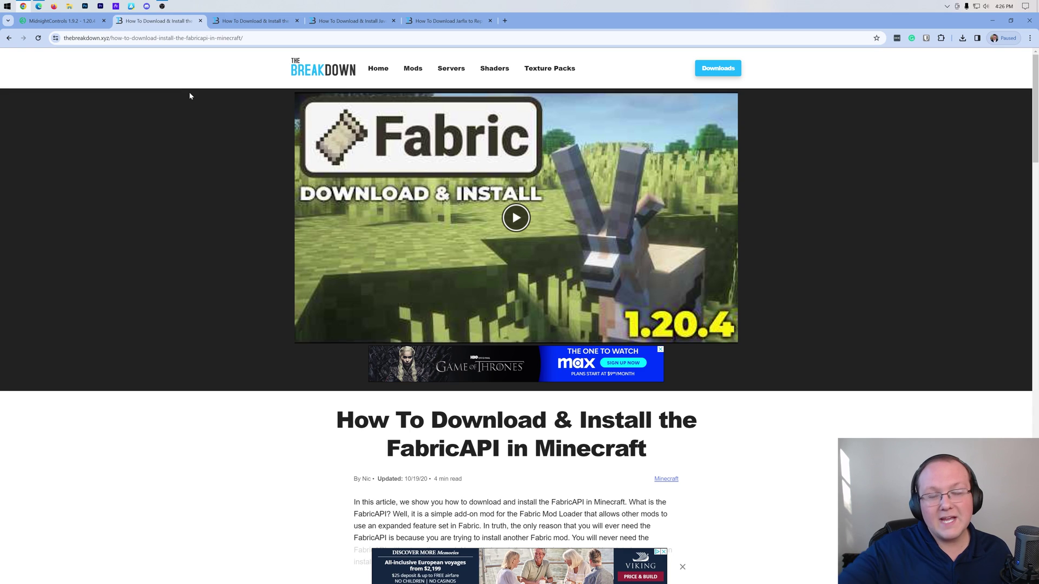
pyautogui.scroll(-7, 184, 97)
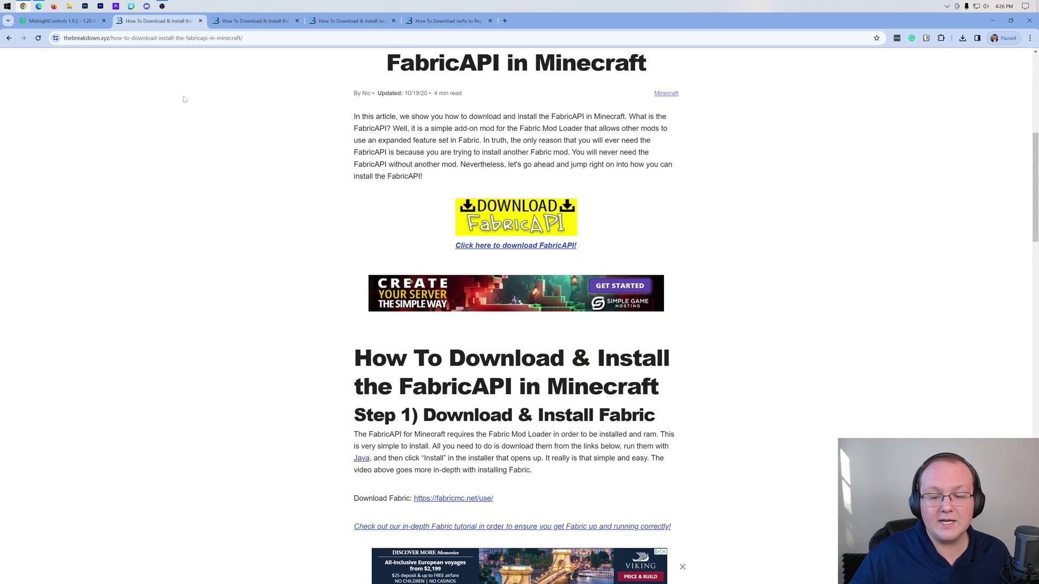
pyautogui.click(459, 187)
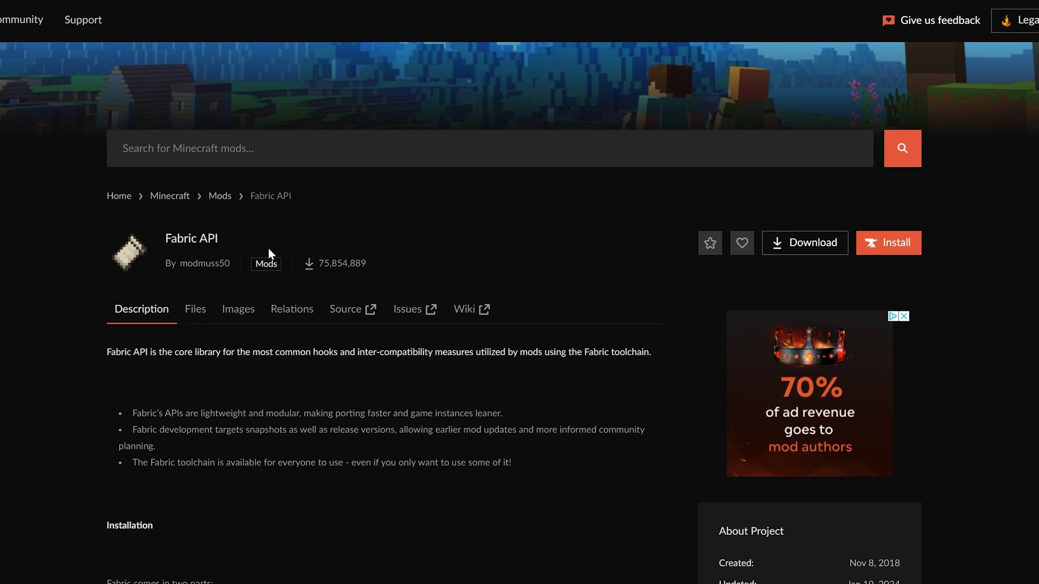
# Step: Download the [1.20.4] Fabric API 0.95.0+1.20.4 file from the mod's file list on CurseForge
pyautogui.click(194, 312)
pyautogui.scroll(-4, 199, 312)
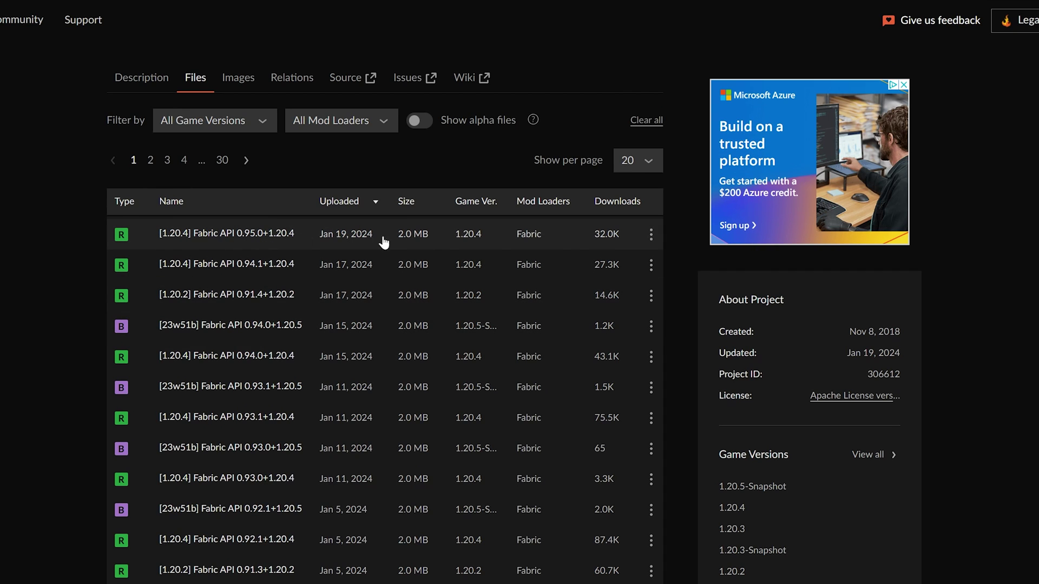
pyautogui.click(651, 235)
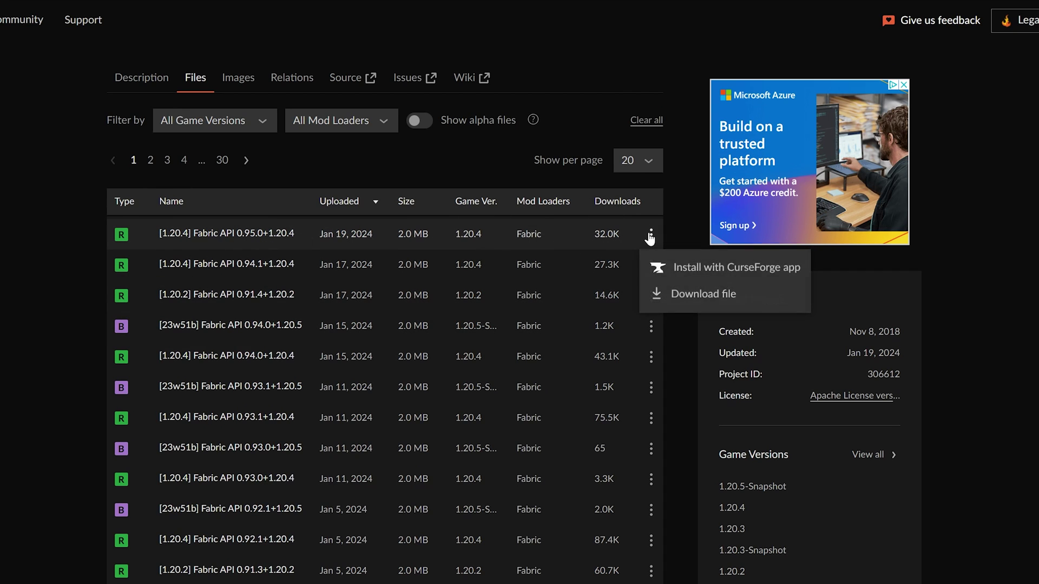
pyautogui.click(668, 295)
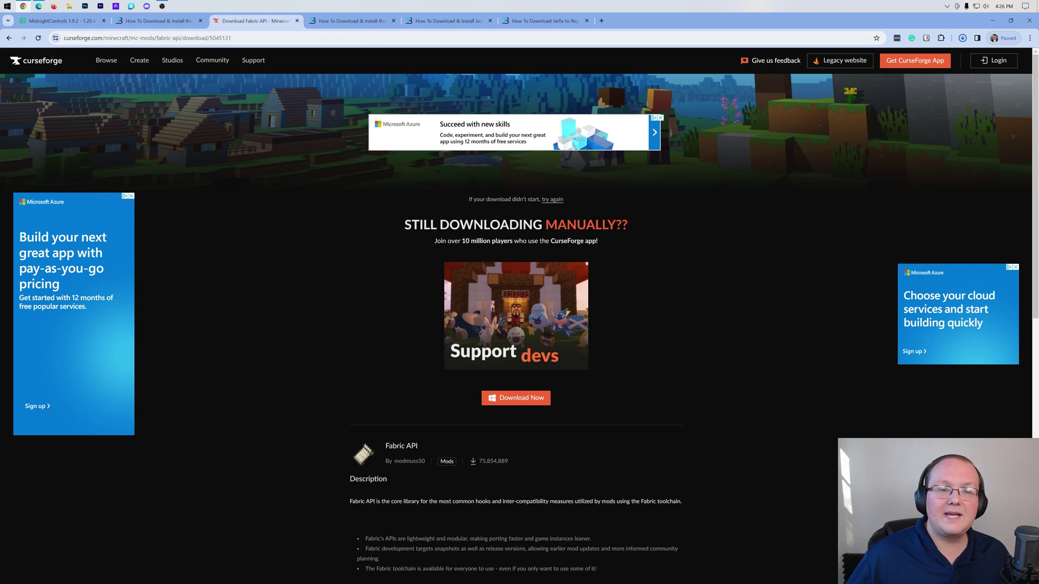
# Step: Go to the Fabric download page through the Fabric Mod Loader article and download the universal jar installer
pyautogui.click(157, 20)
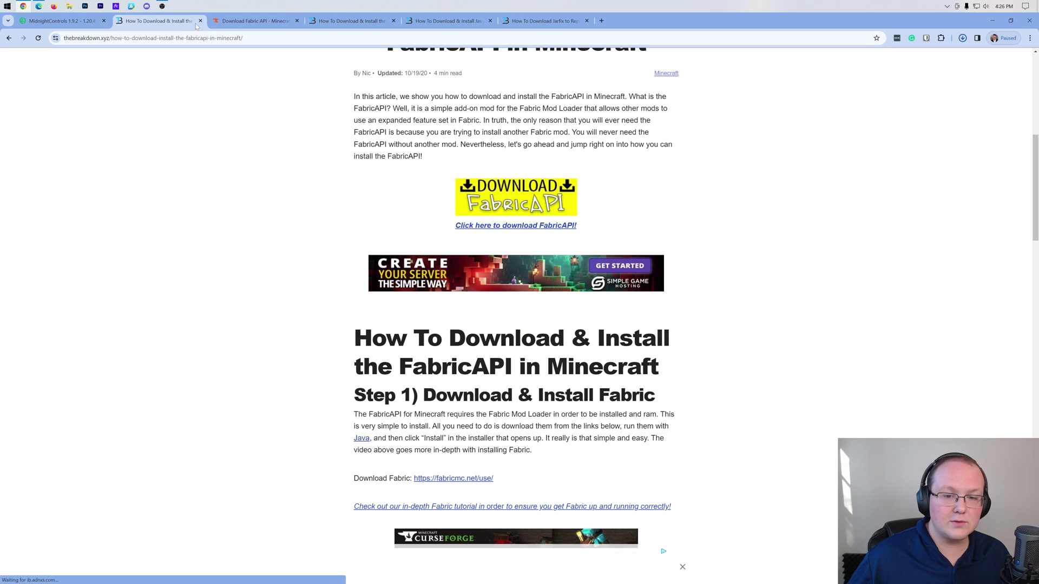
pyautogui.click(61, 20)
pyautogui.click(233, 24)
pyautogui.click(350, 21)
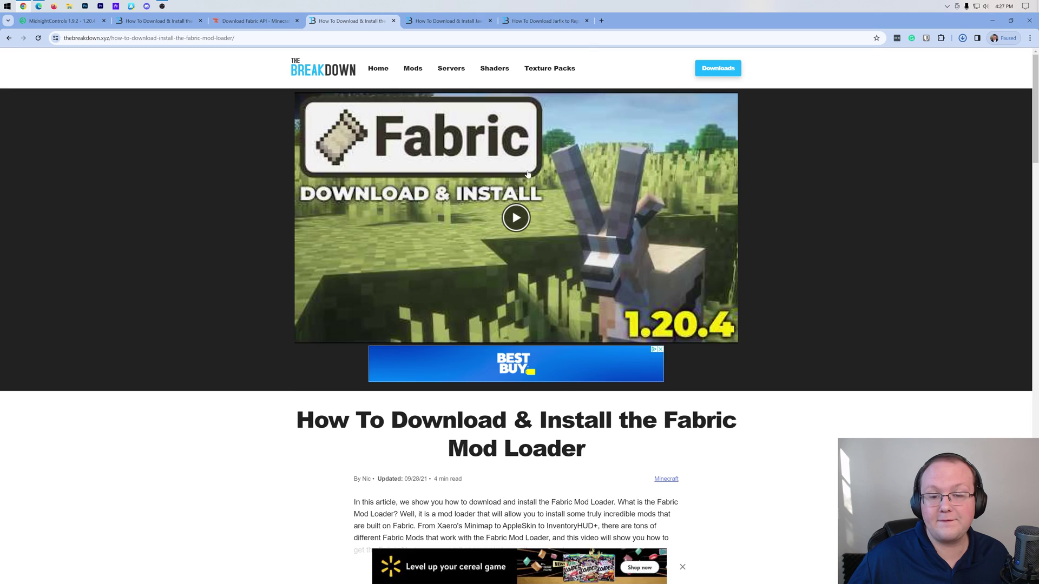
pyautogui.scroll(-3, 889, 271)
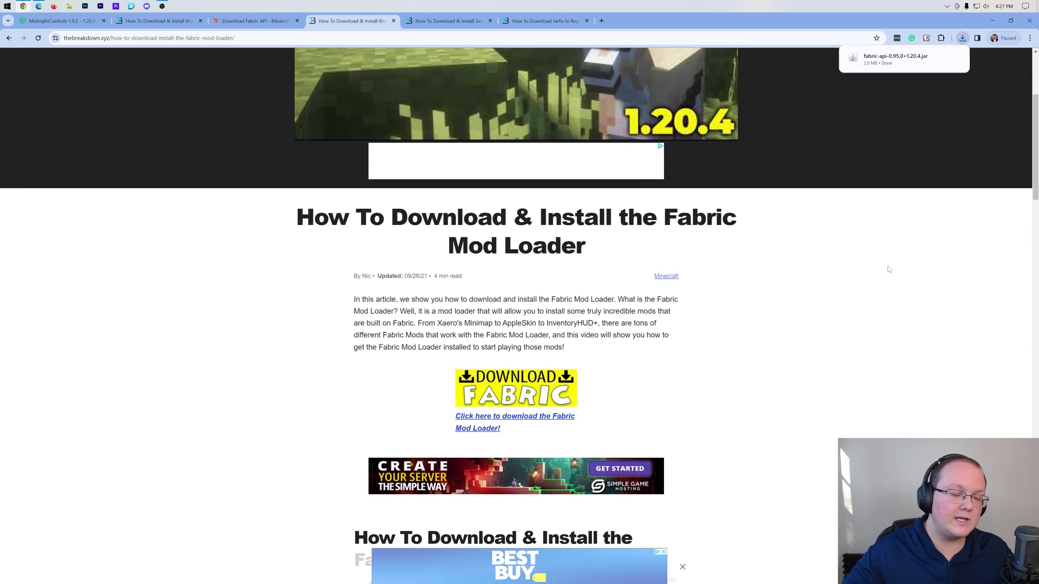
pyautogui.scroll(-4, 633, 362)
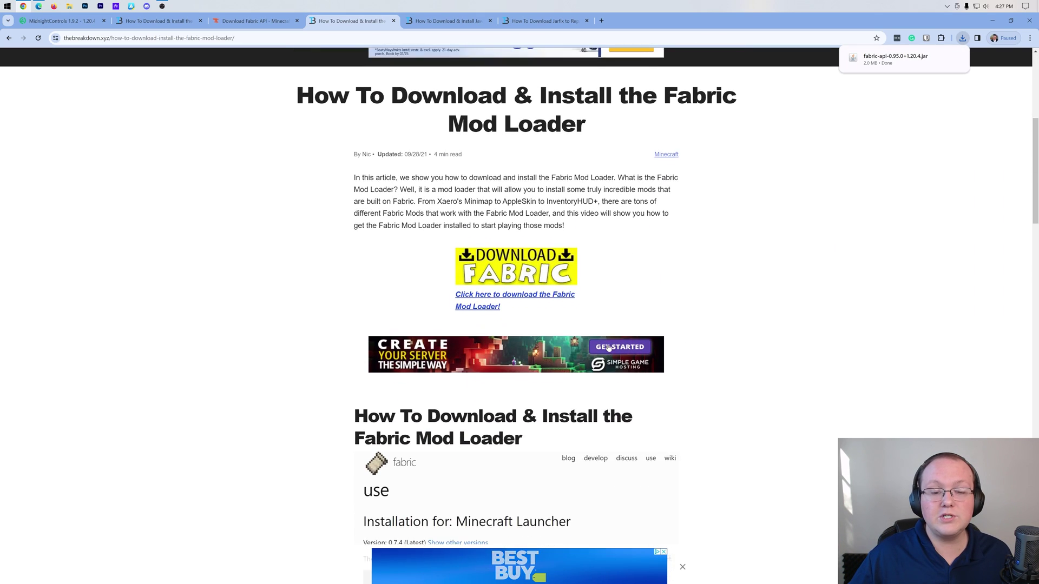
pyautogui.scroll(-1, 693, 226)
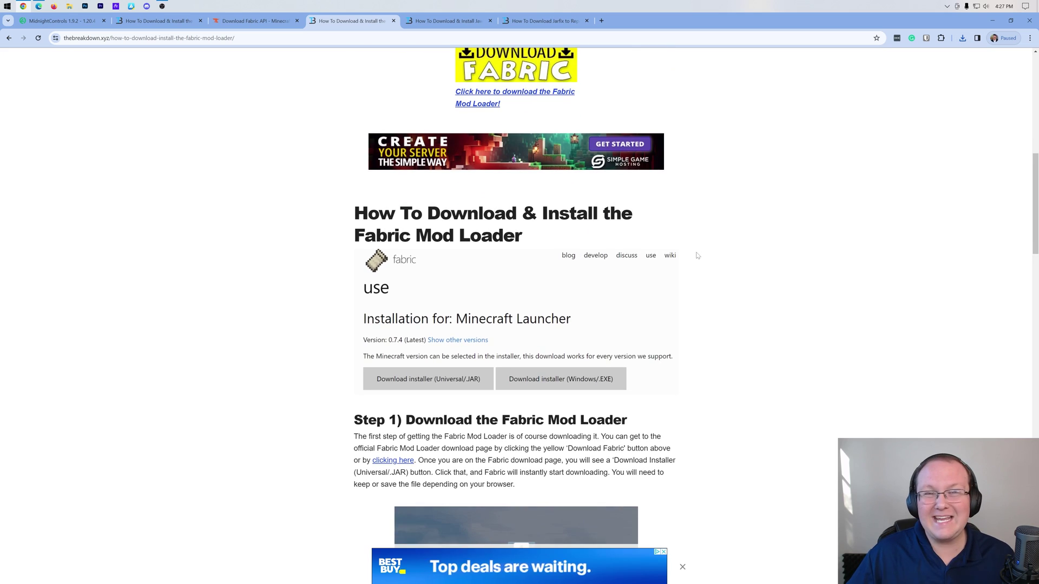
pyautogui.scroll(2, 712, 281)
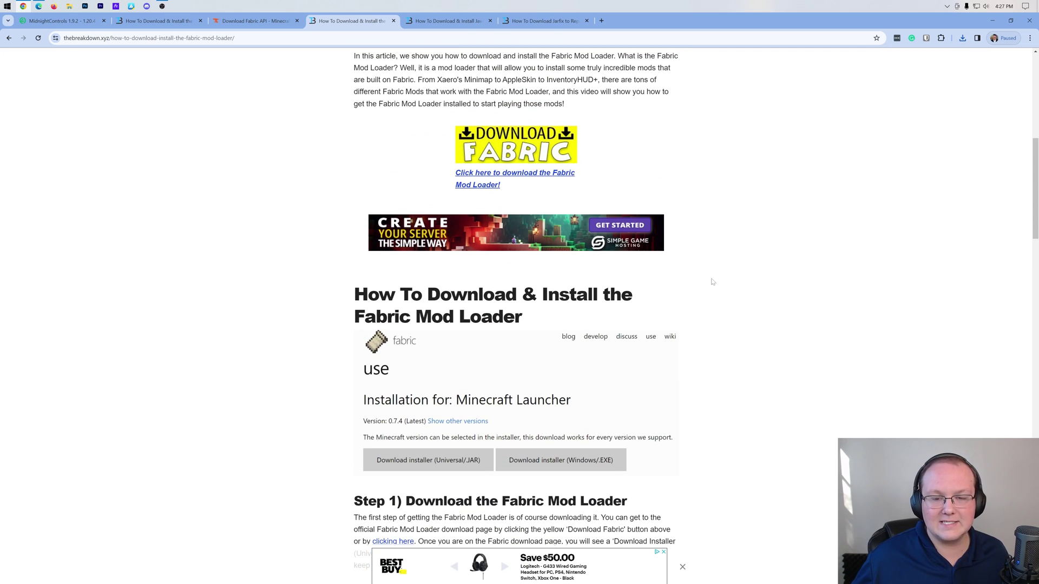
pyautogui.click(540, 146)
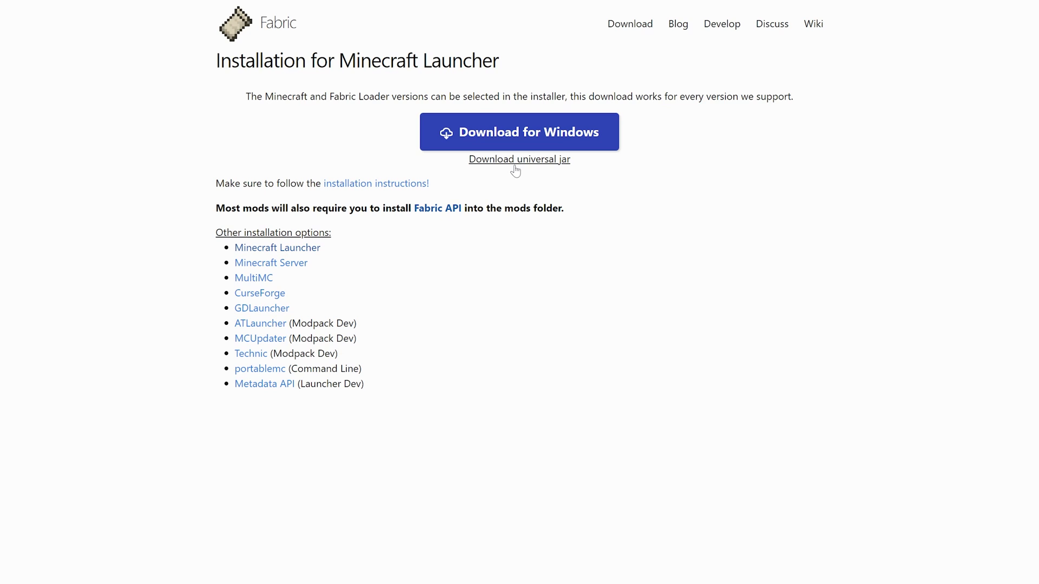
pyautogui.click(515, 163)
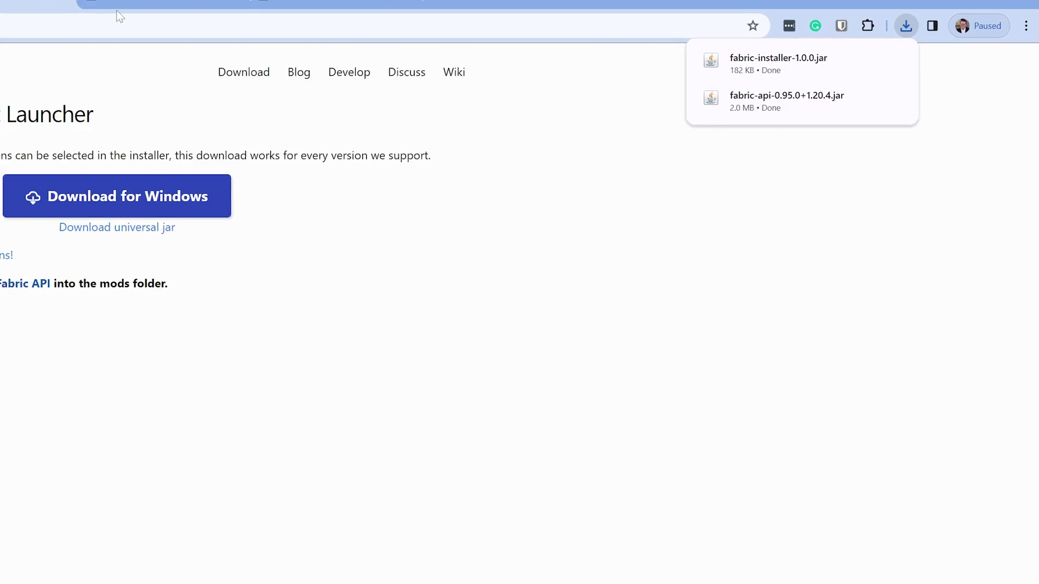
# Step: Switch to File Explorer and move the Fabric installer, Fabric API and MidnightControls jar files from Downloads to the desktop
pyautogui.click(115, 11)
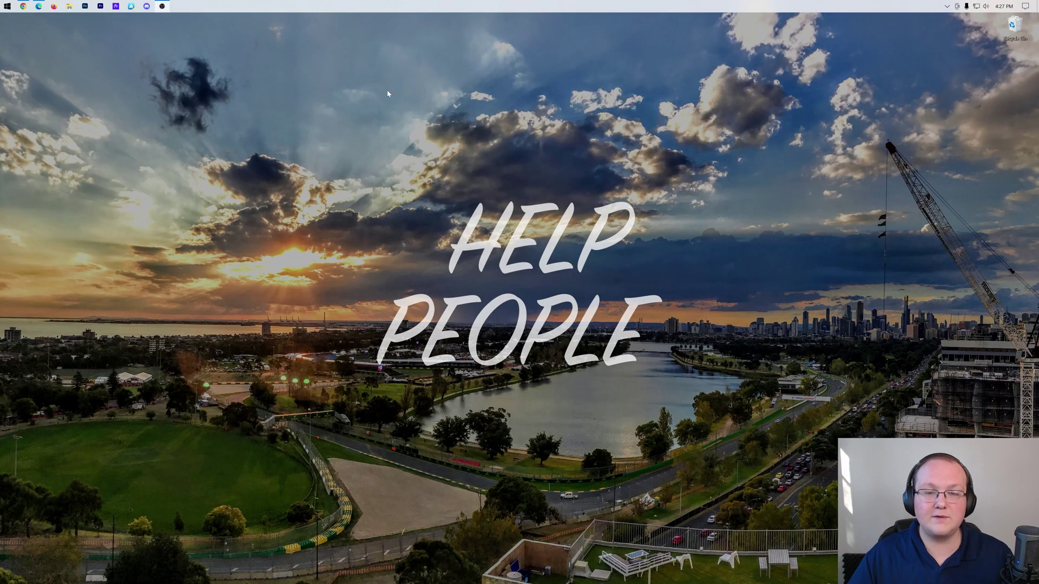
pyautogui.press('super+e')
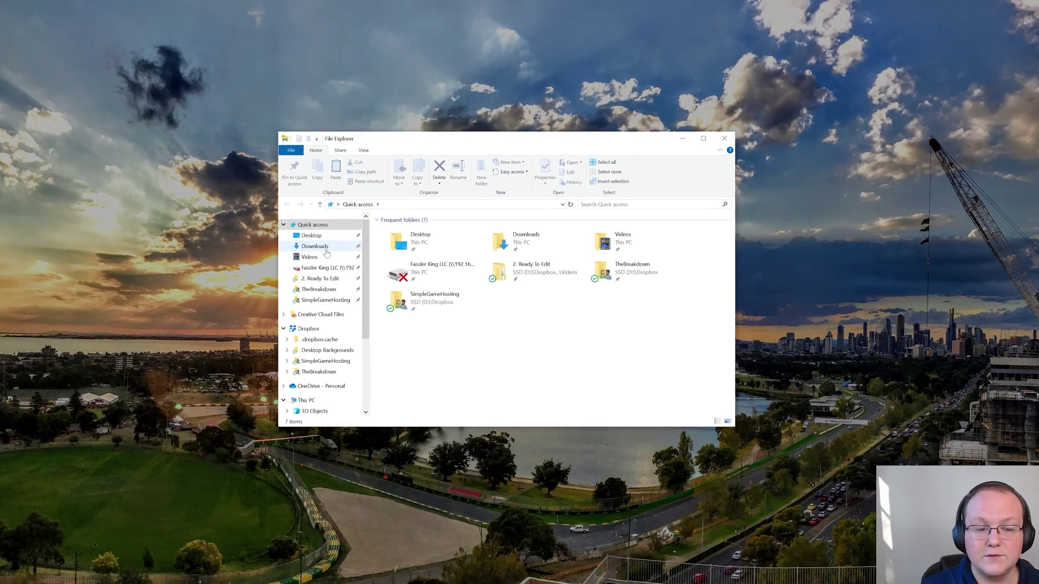
pyautogui.click(315, 246)
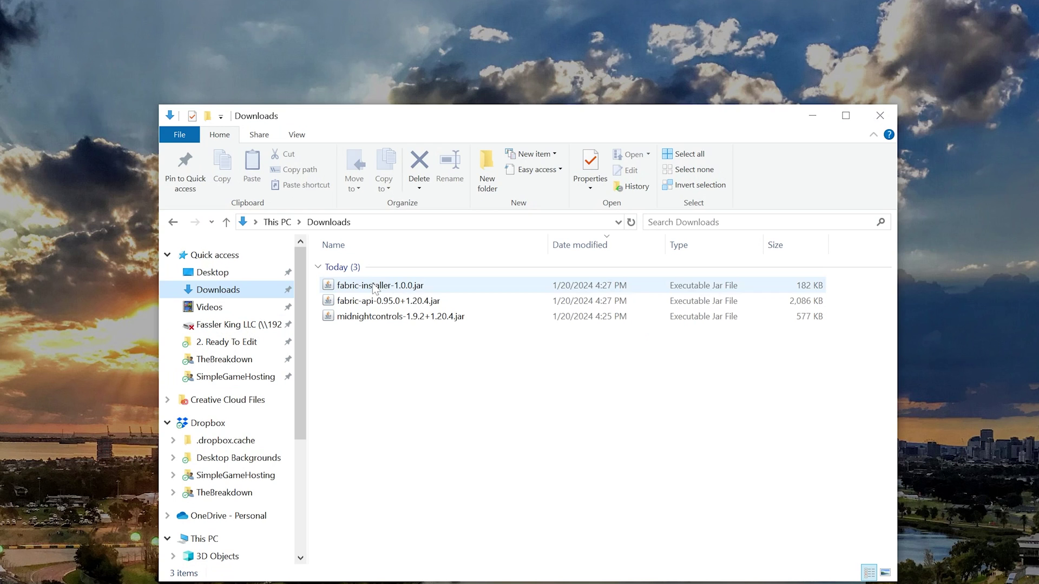
pyautogui.click(415, 243)
pyautogui.click(414, 253)
pyautogui.moveTo(375, 328); pyautogui.dragTo(373, 287)
pyautogui.moveTo(373, 287); pyautogui.dragTo(222, 22)
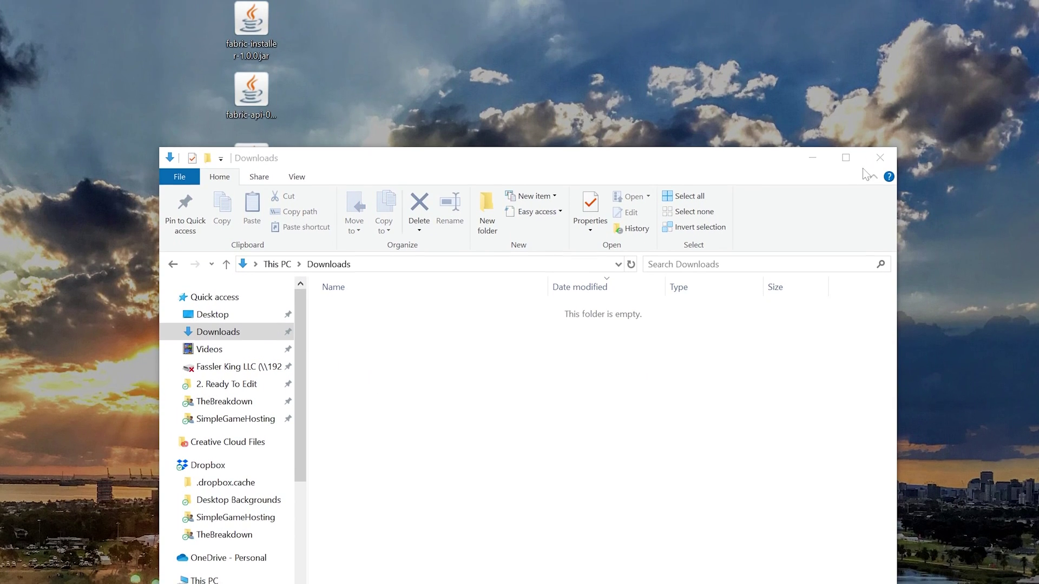
# Step: Arrange the Fabric API and MidnightControls files side by side, apart from the Fabric installer, and close the Downloads window
pyautogui.moveTo(260, 107); pyautogui.dragTo(363, 82)
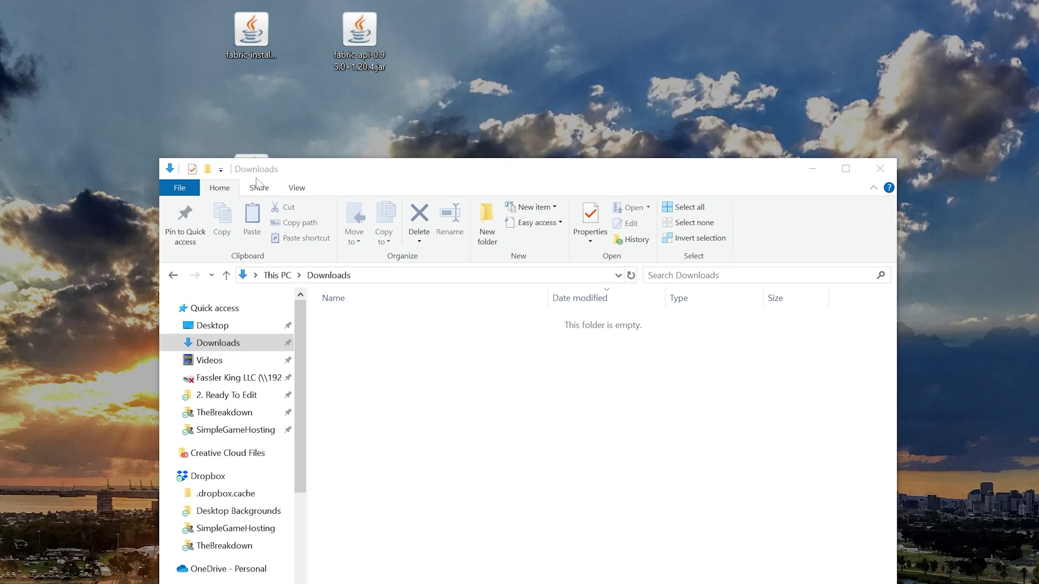
pyautogui.moveTo(254, 157); pyautogui.dragTo(422, 32)
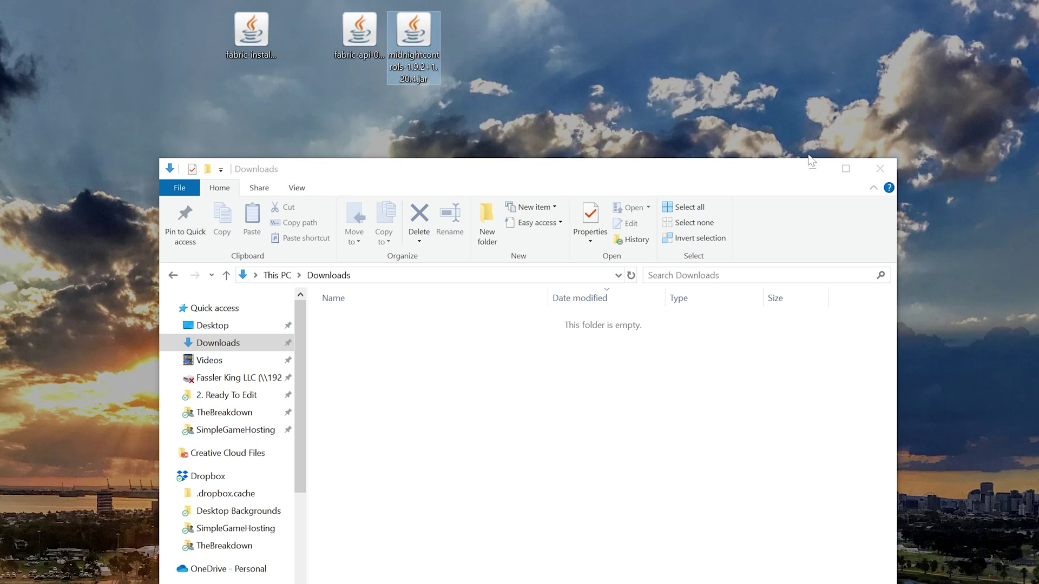
pyautogui.click(877, 169)
pyautogui.moveTo(391, 113); pyautogui.dragTo(307, 113)
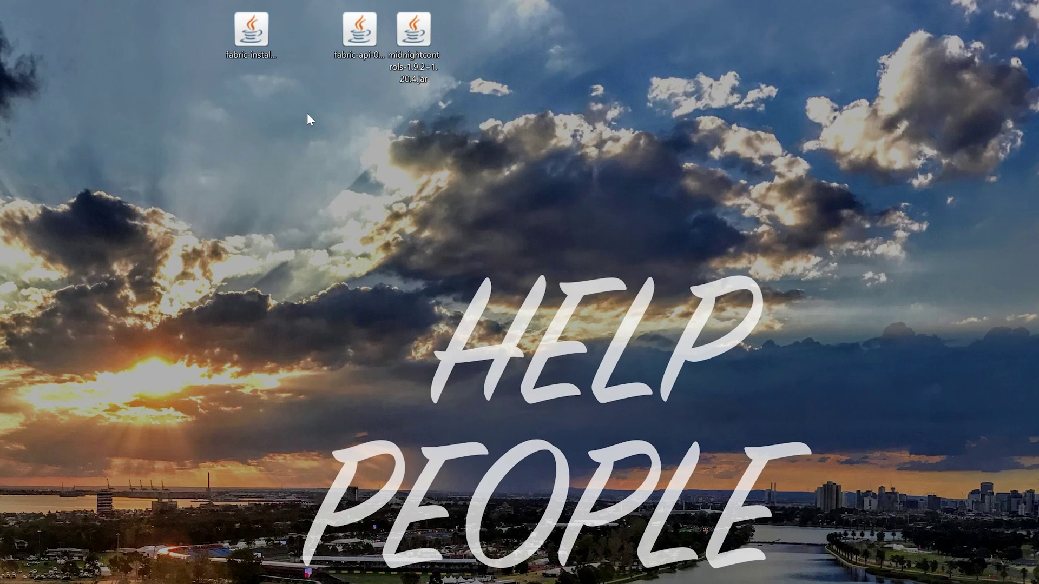
# Step: Choose to open the Fabric installer jar on the desktop with a specific program
pyautogui.click(248, 57)
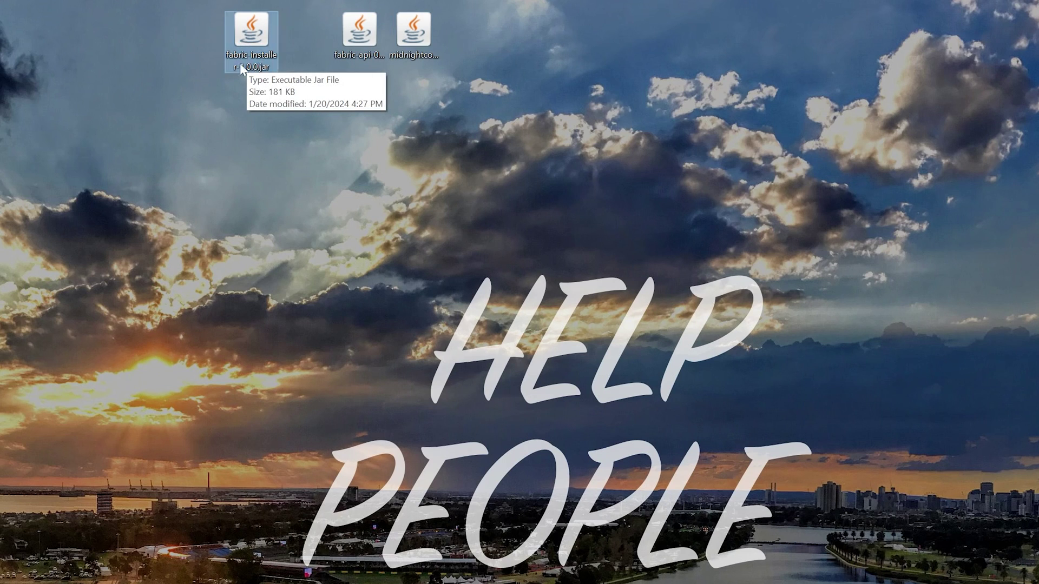
pyautogui.rightClick(267, 34)
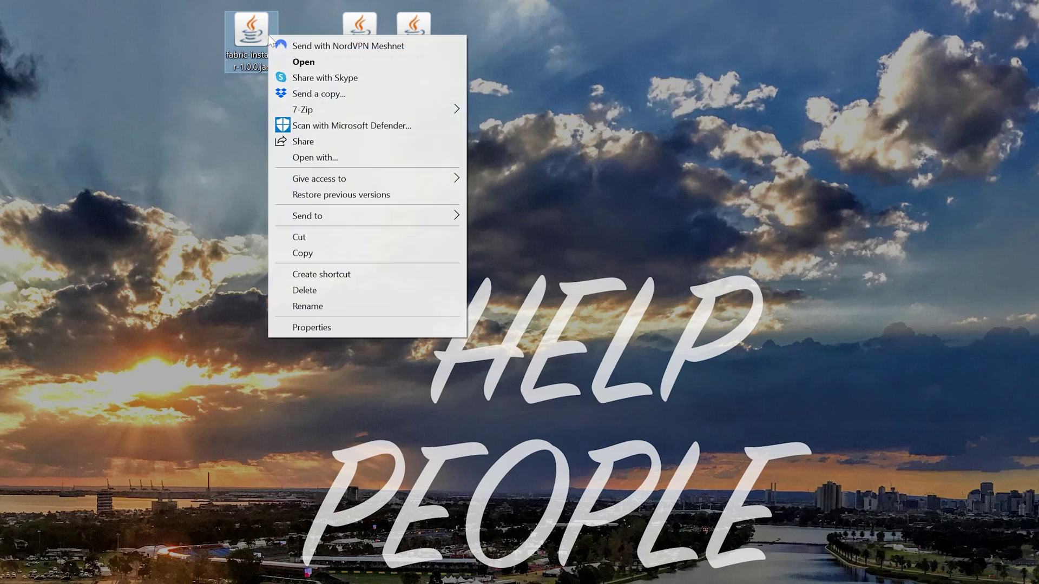
pyautogui.click(319, 158)
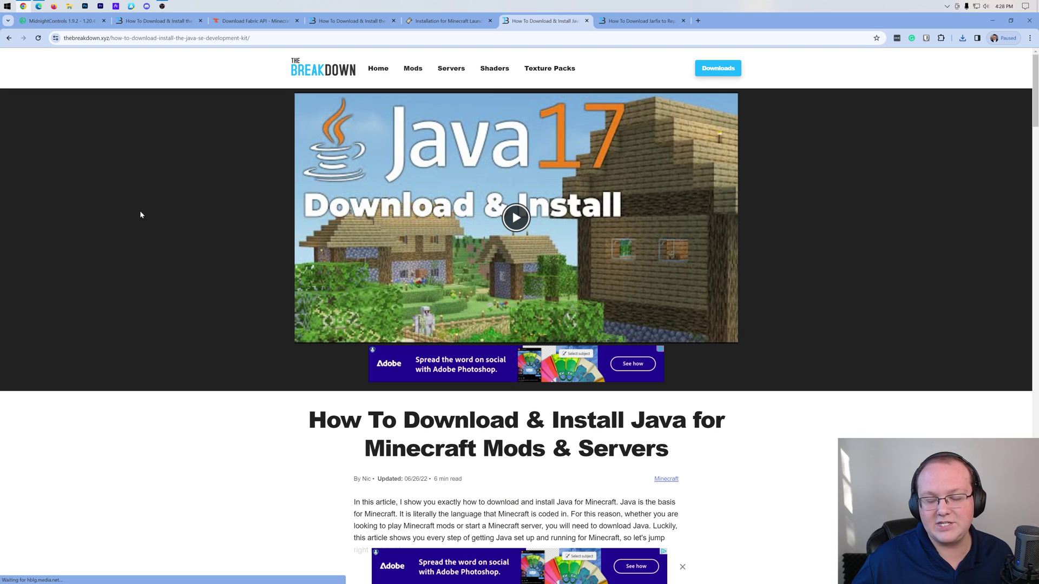
# Step: Switch to the browser and examine the Java 17 download article and the Jarfix article for repairing .jar files
pyautogui.scroll(-3, 106, 219)
pyautogui.moveTo(545, 286); pyautogui.dragTo(362, 286)
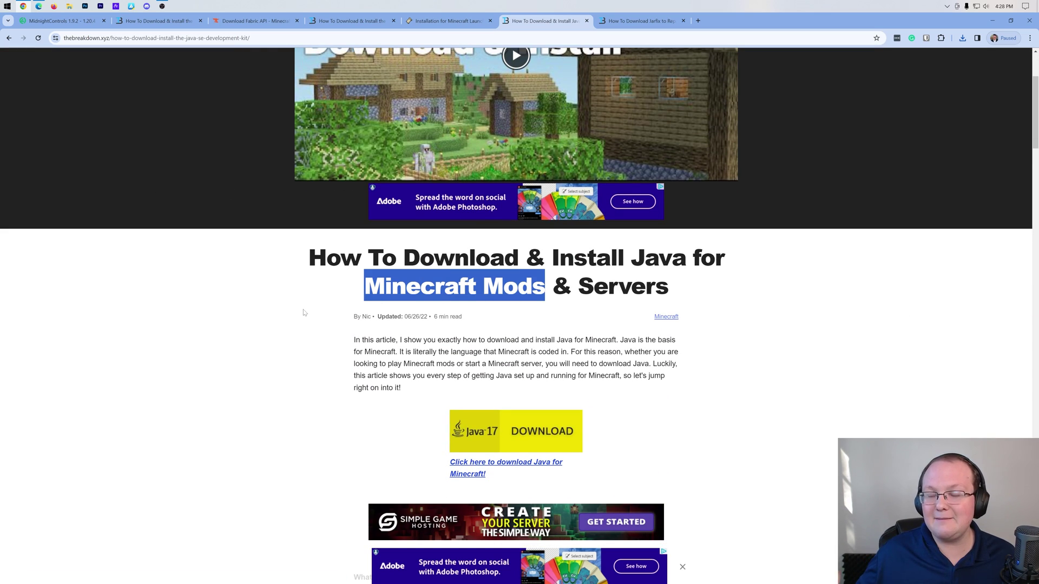
pyautogui.scroll(-3, 329, 343)
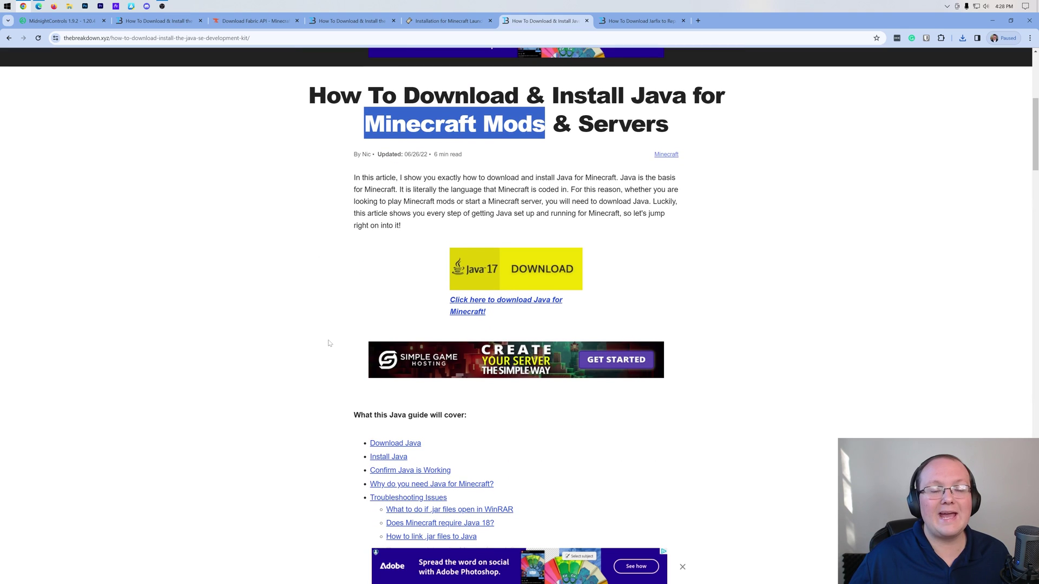
pyautogui.scroll(6, 329, 343)
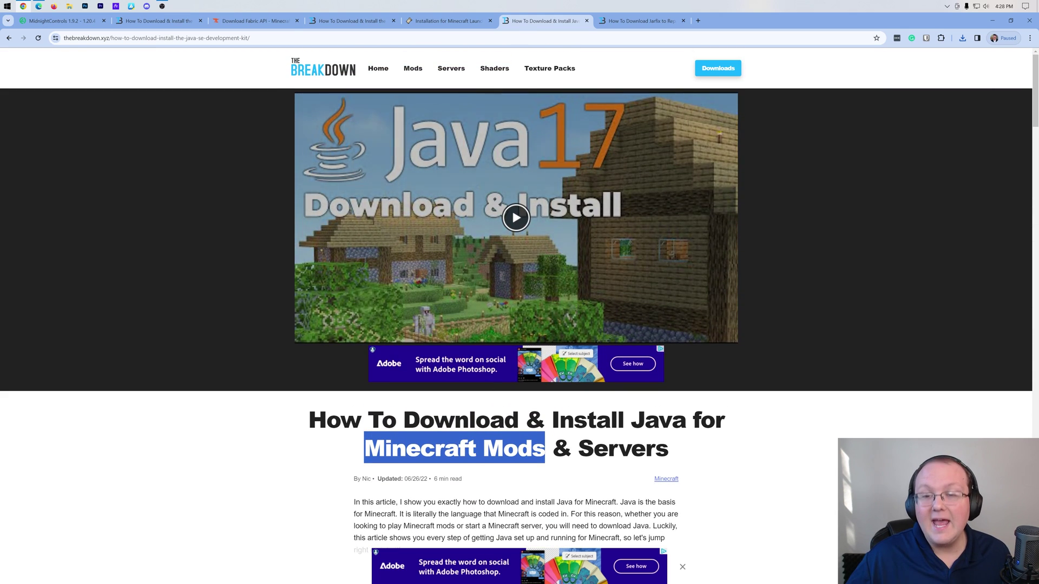
pyautogui.hotkey('ctrl', 'Tab')
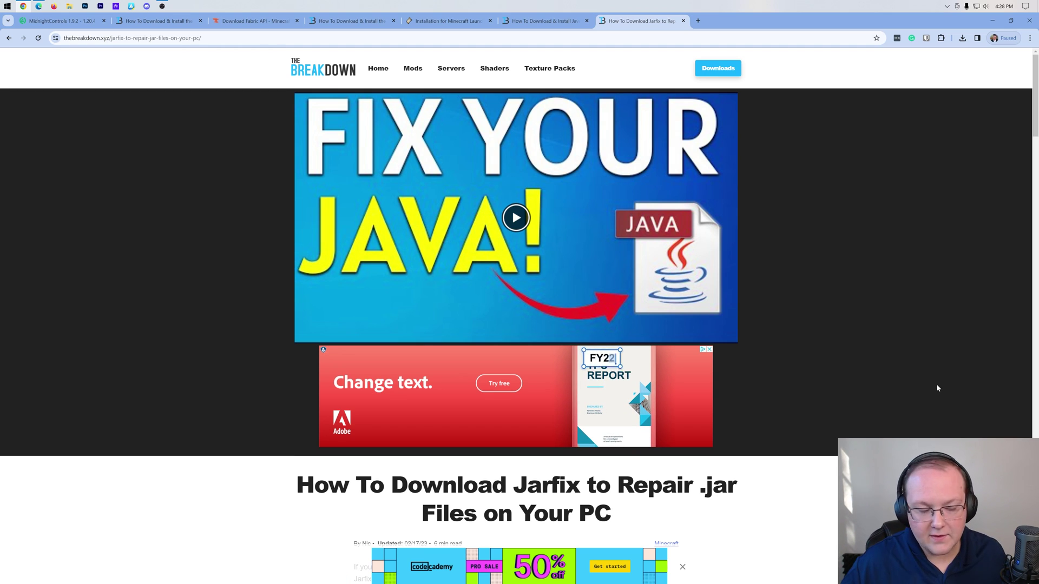
pyautogui.click(541, 21)
pyautogui.click(613, 20)
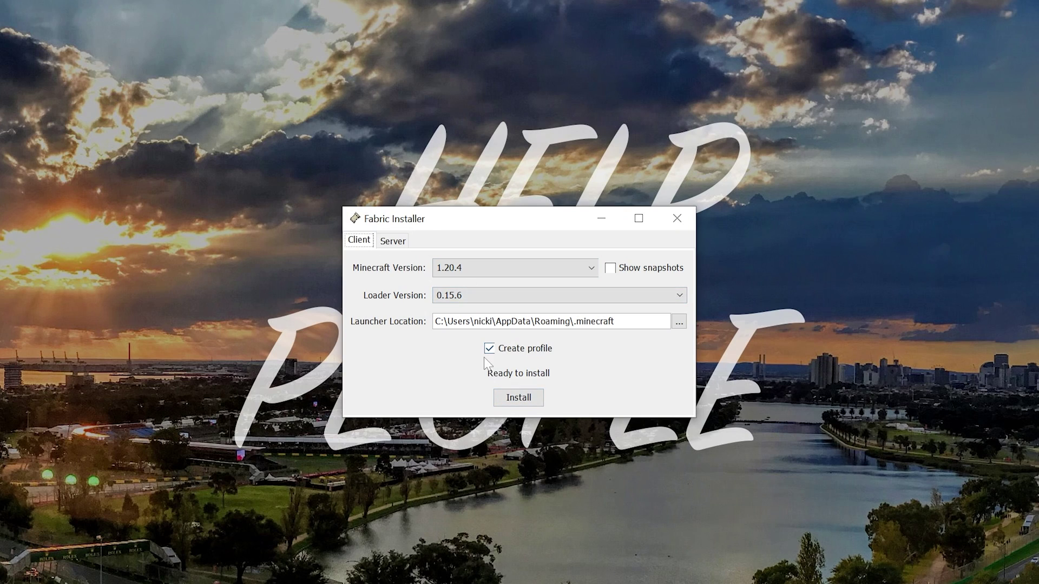
# Step: Install Fabric loader 0.15.6 for Minecraft 1.20.4 with a launcher profile, and delete the installer file from the desktop
pyautogui.click(524, 399)
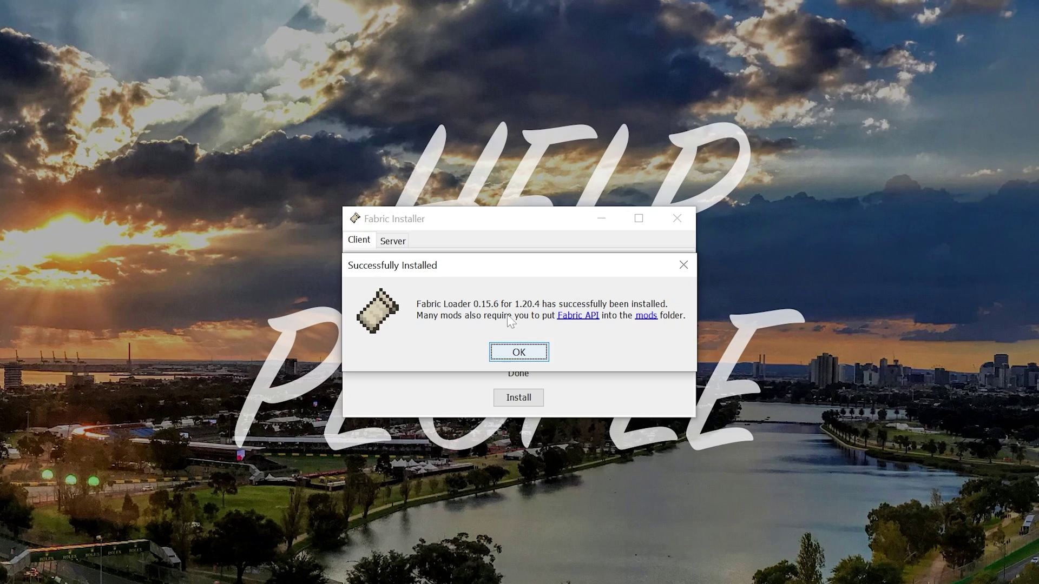
pyautogui.click(520, 352)
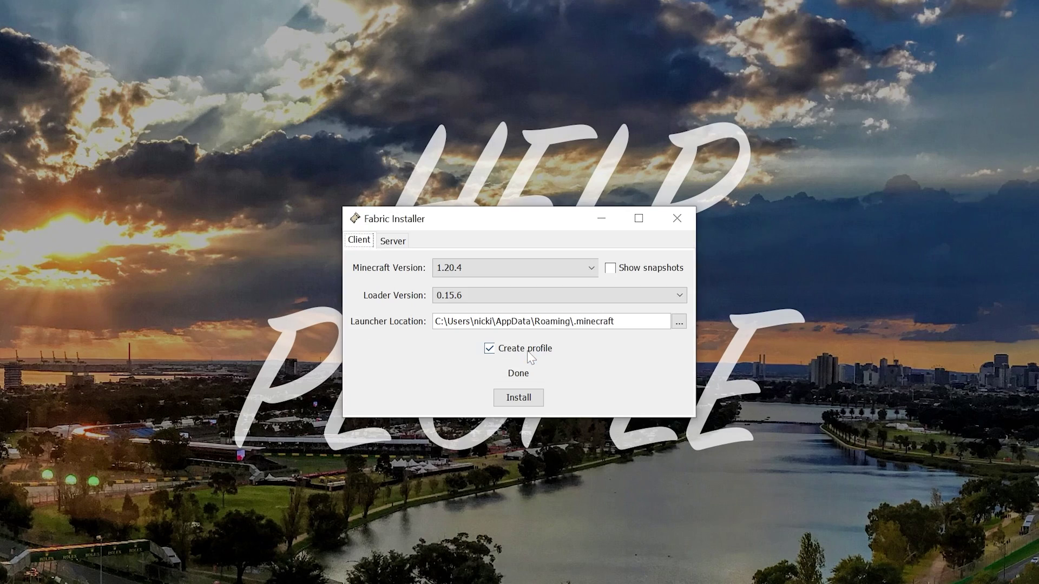
pyautogui.click(688, 216)
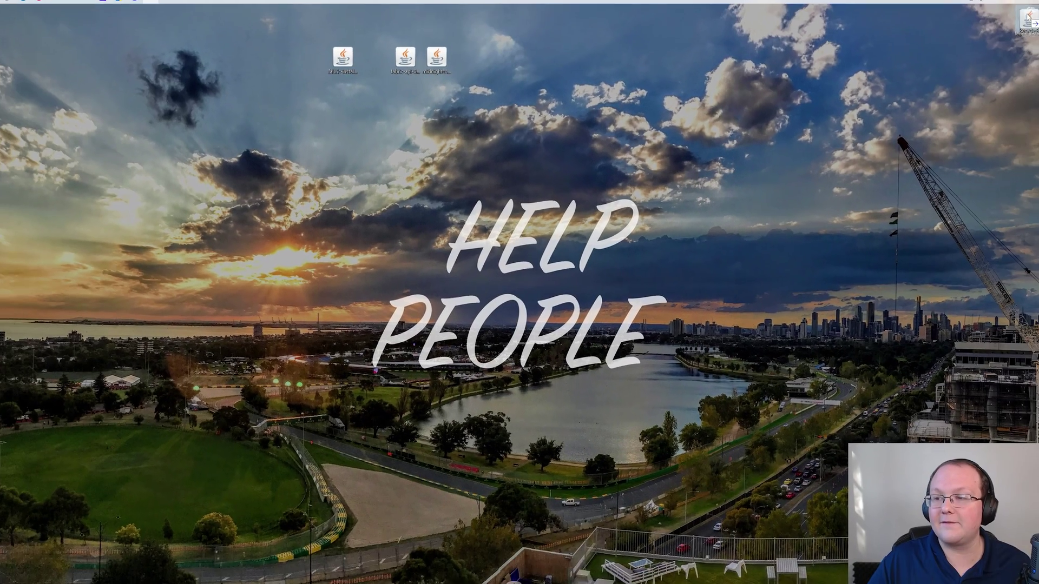
pyautogui.press('Delete')
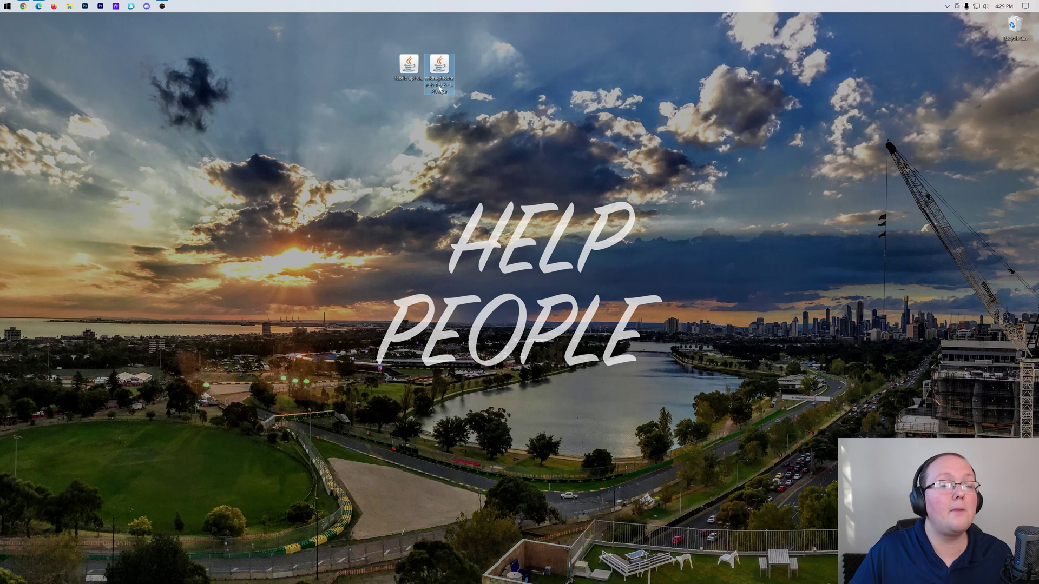
# Step: Open the Minecraft Launcher and check the Java Edition version list for the fabric-loader-1.20.4 profile
pyautogui.click(4, 5)
pyautogui.click(147, 48)
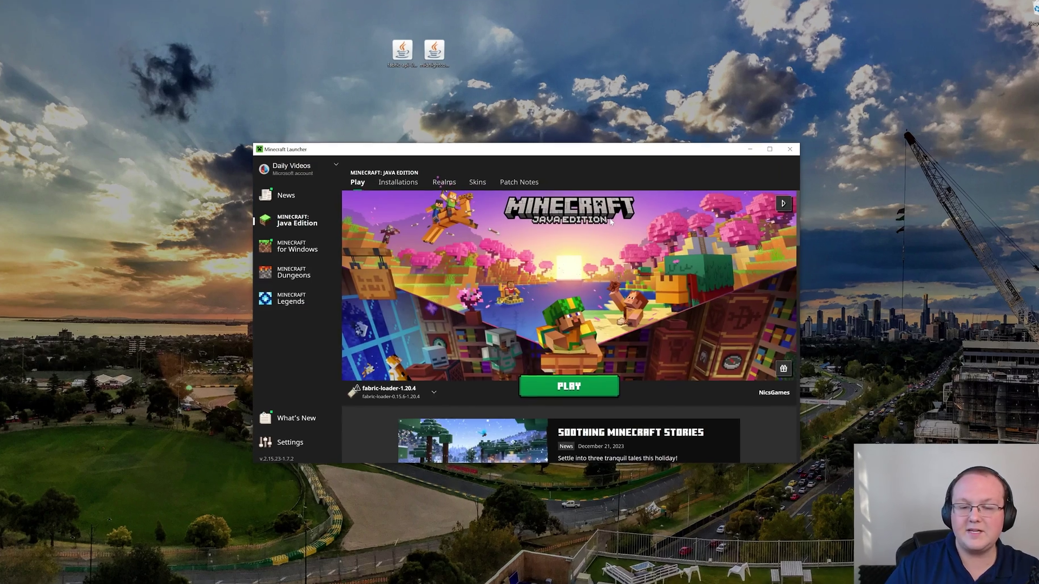
pyautogui.click(411, 389)
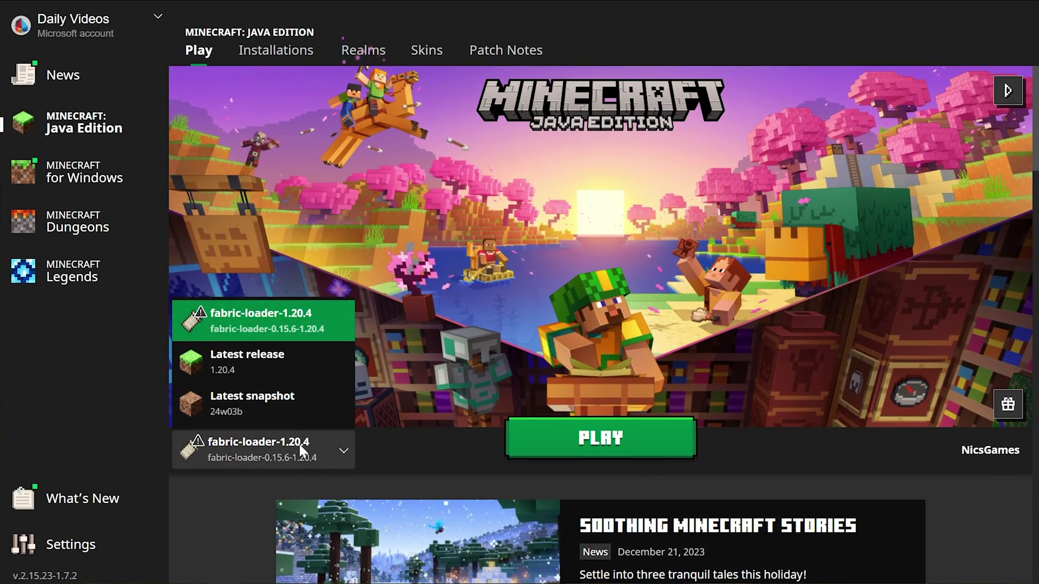
pyautogui.click(300, 444)
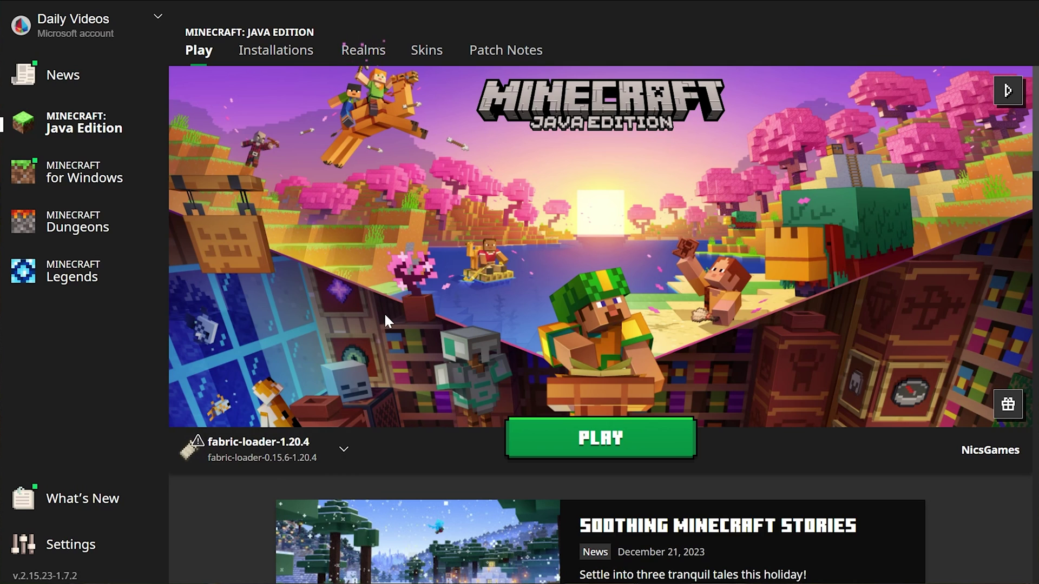
# Step: Go to the Java Edition installations and hide and show modded versions, leaving them shown
pyautogui.click(251, 54)
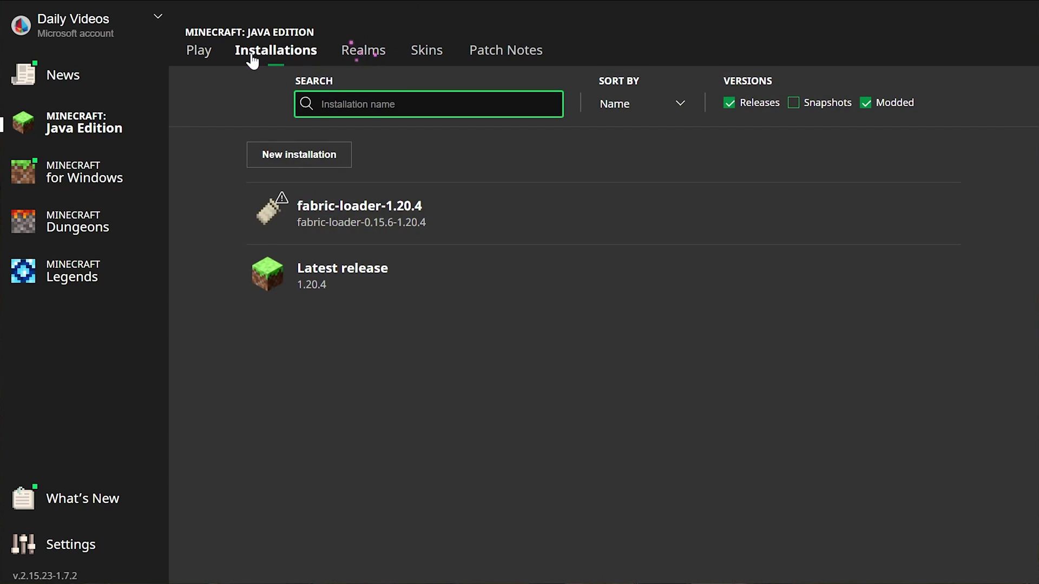
pyautogui.click(890, 108)
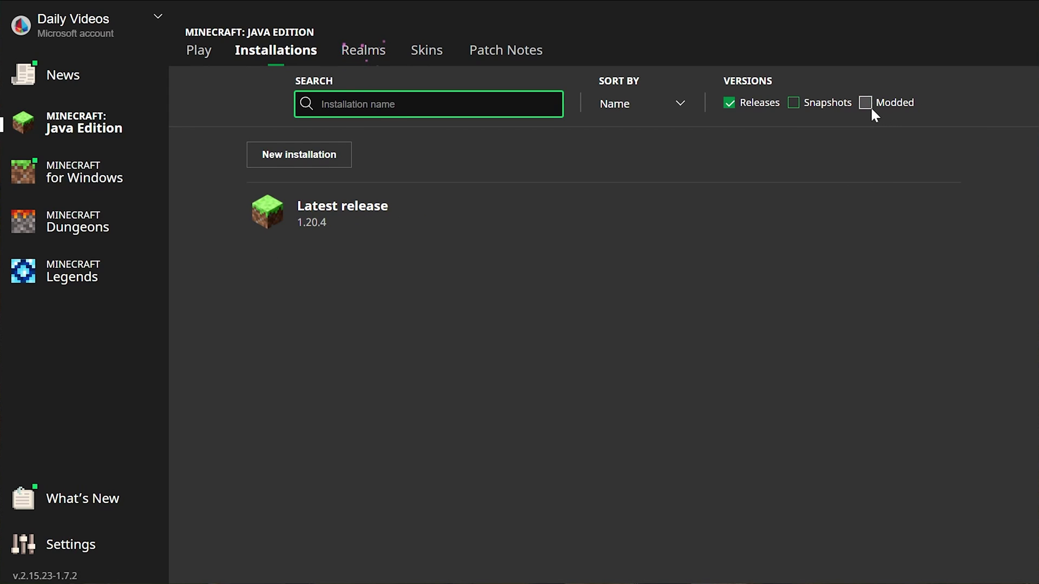
pyautogui.click(865, 106)
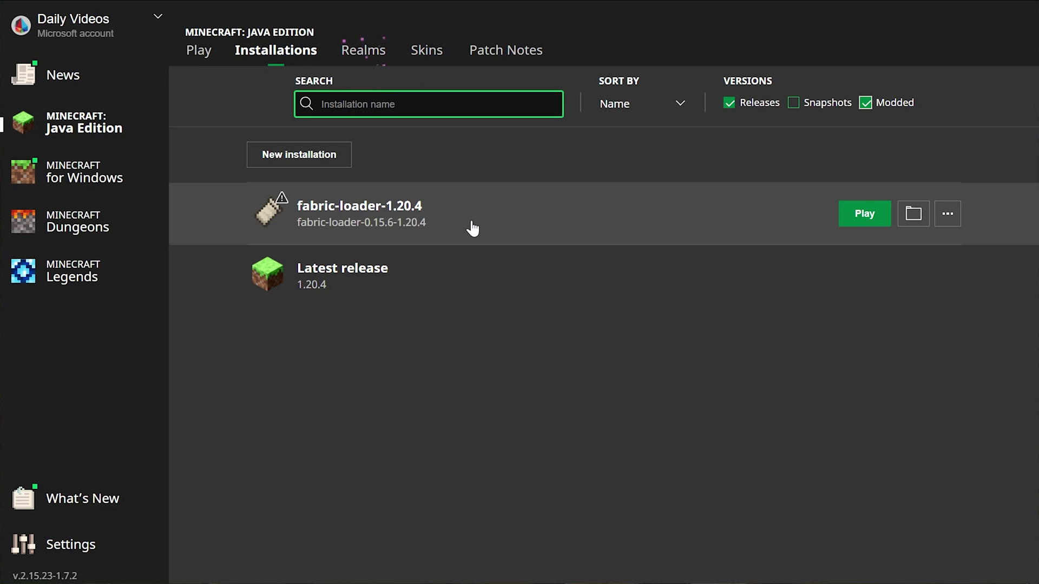
# Step: Create a new installation named SimpleGameHosting.com using release fabric-loader-0.15.6-1.20.4 with a 2560x1440 resolution
pyautogui.click(301, 158)
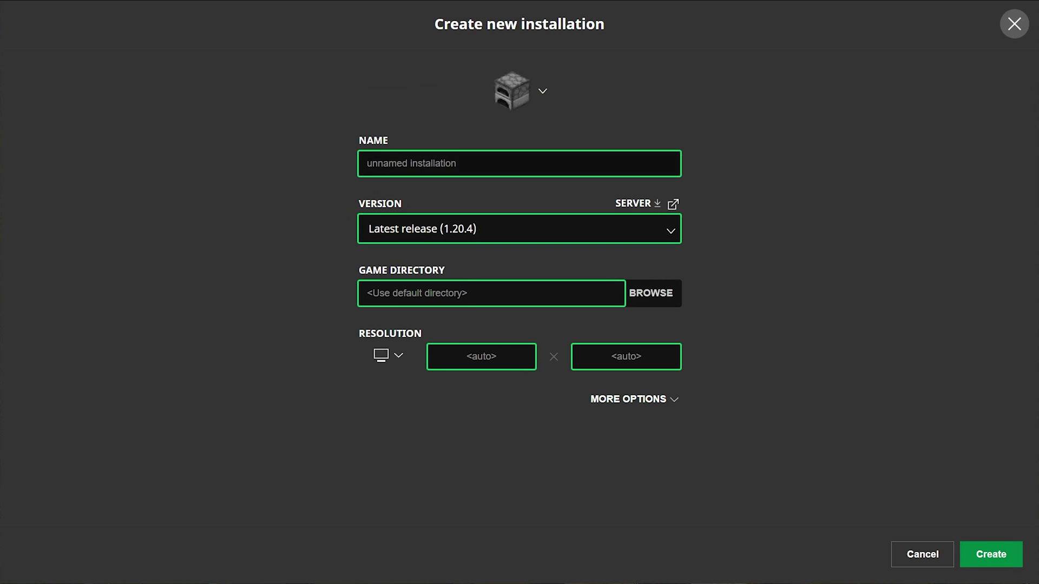
pyautogui.click(367, 164)
pyautogui.write('SimpleGameHosting.com')
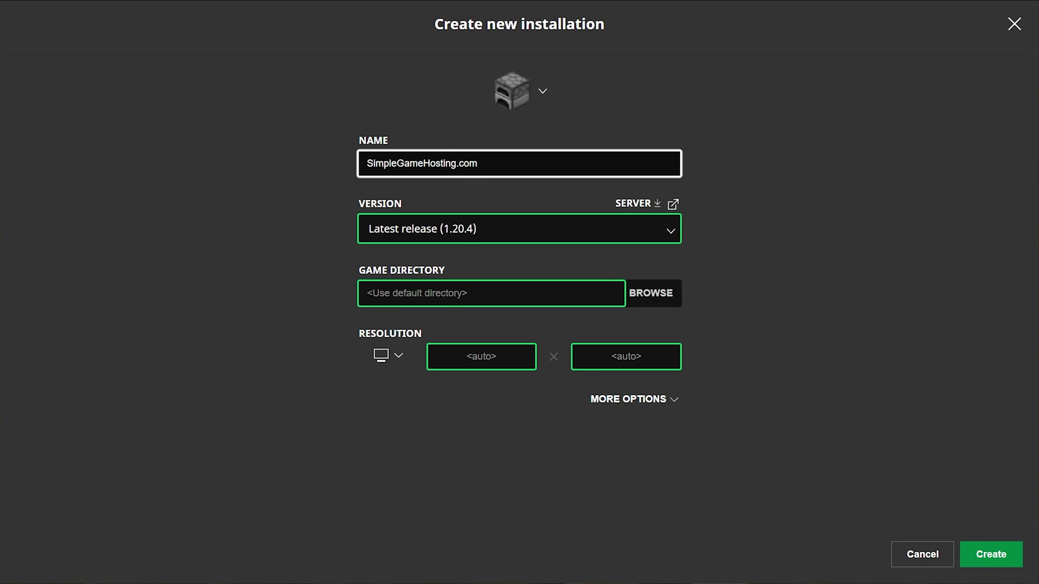
pyautogui.click(514, 228)
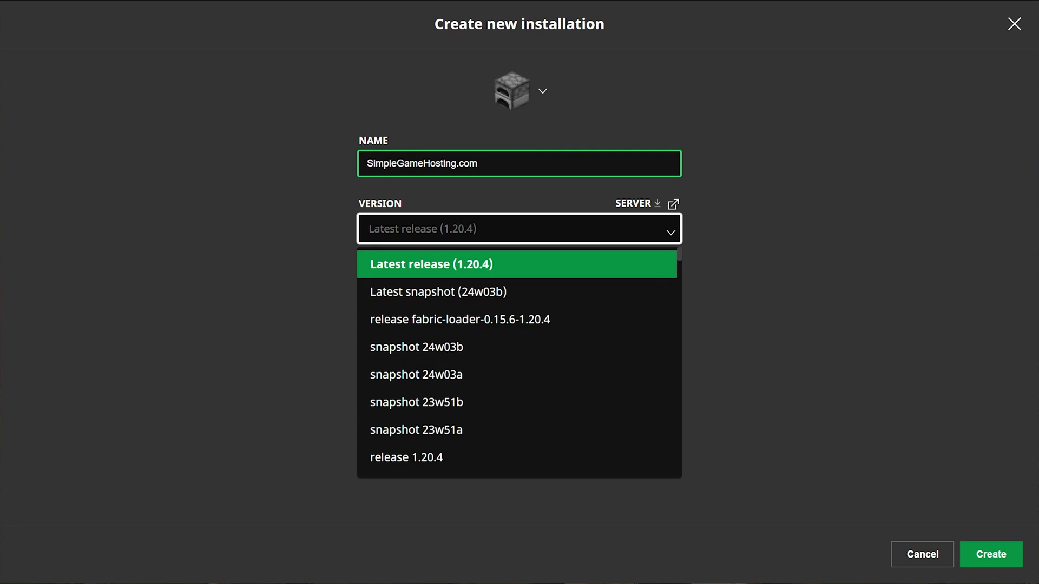
pyautogui.click(473, 325)
pyautogui.click(399, 384)
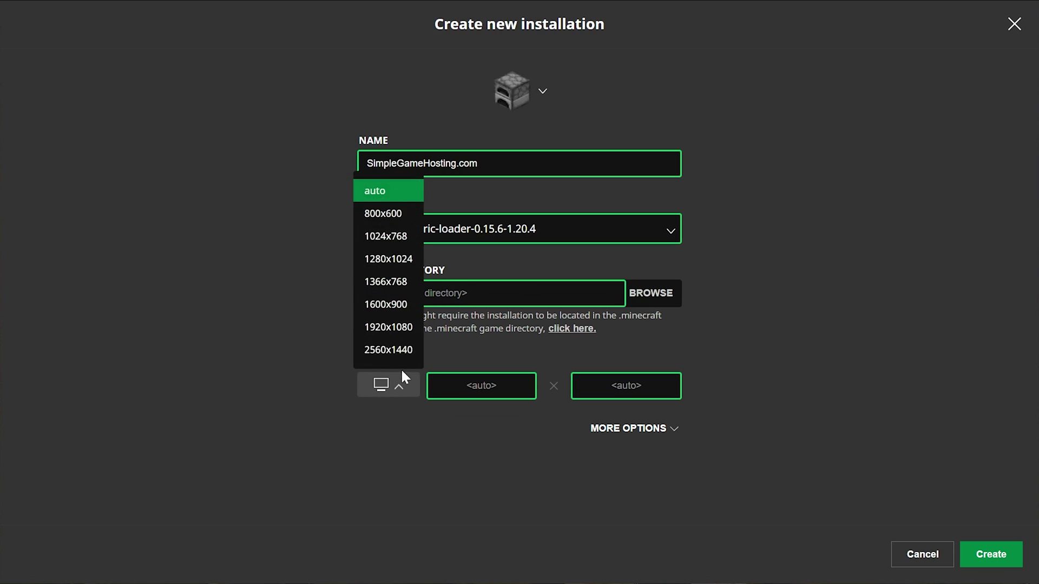
pyautogui.click(422, 350)
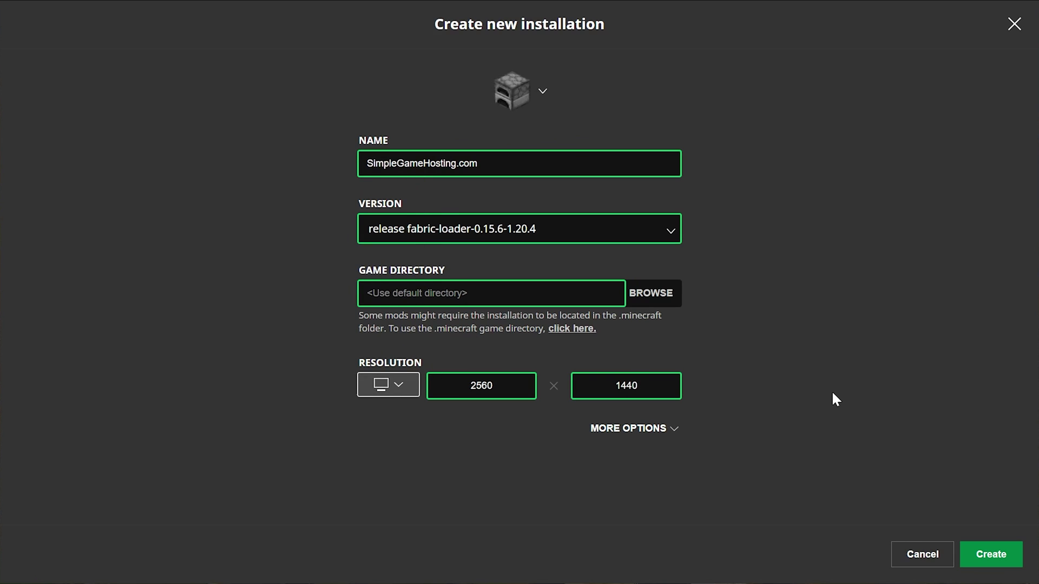
pyautogui.click(989, 557)
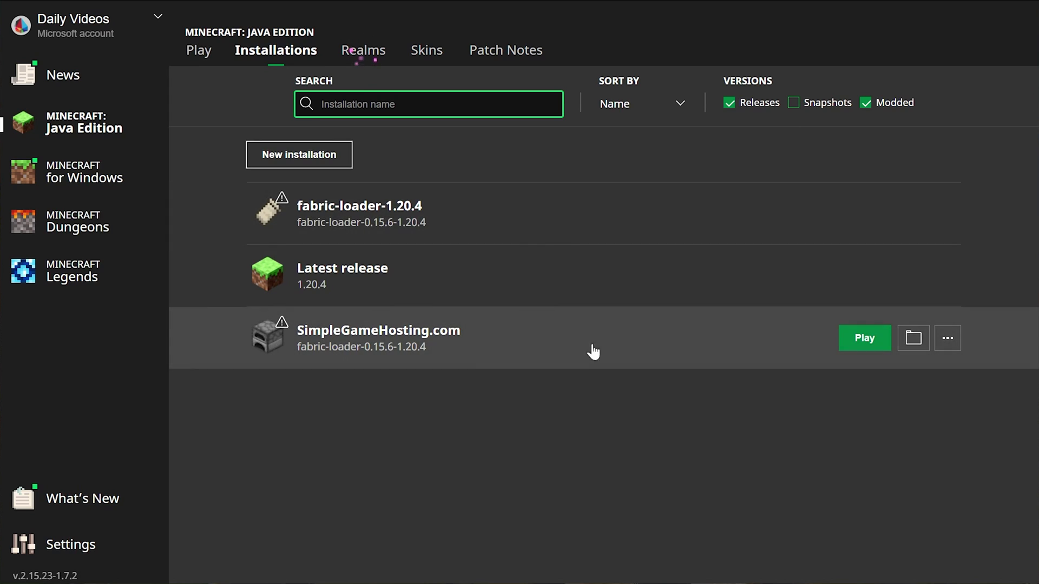
# Step: Open the fabric-loader-1.20.4 installation's .minecraft folder and delete the existing mods folder
pyautogui.click(912, 218)
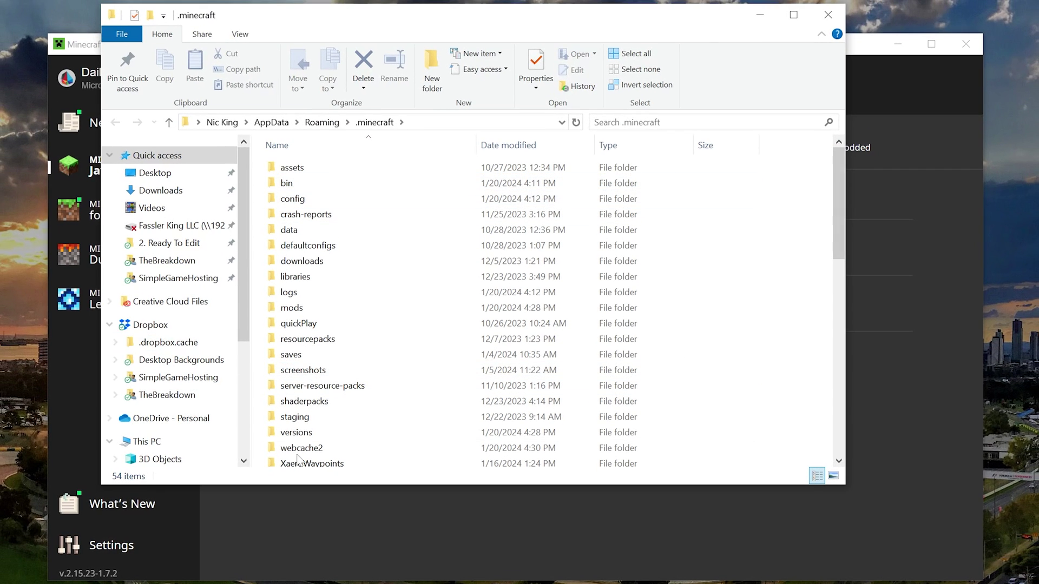
pyautogui.click(381, 310)
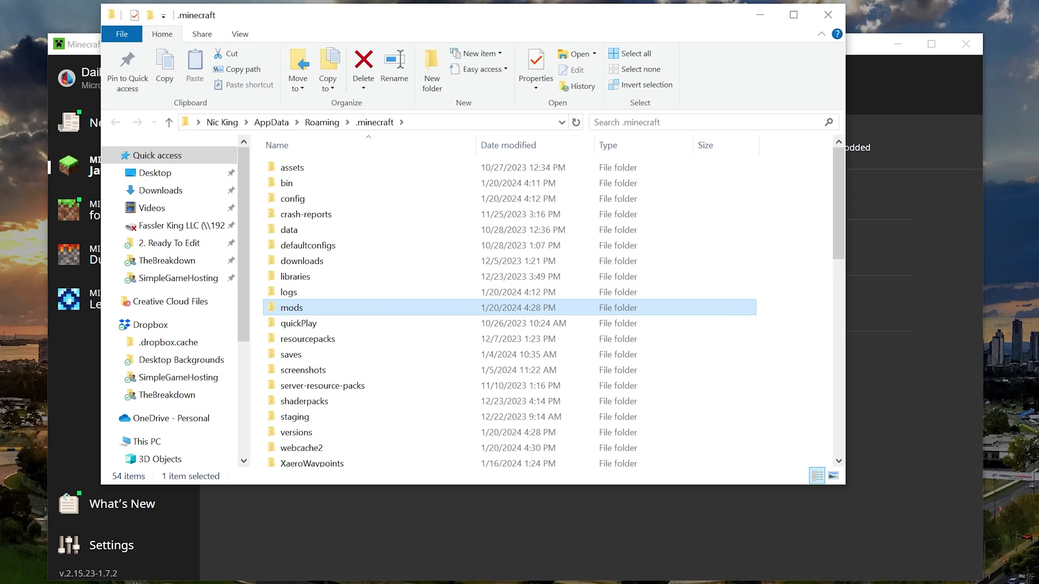
pyautogui.press('Delete')
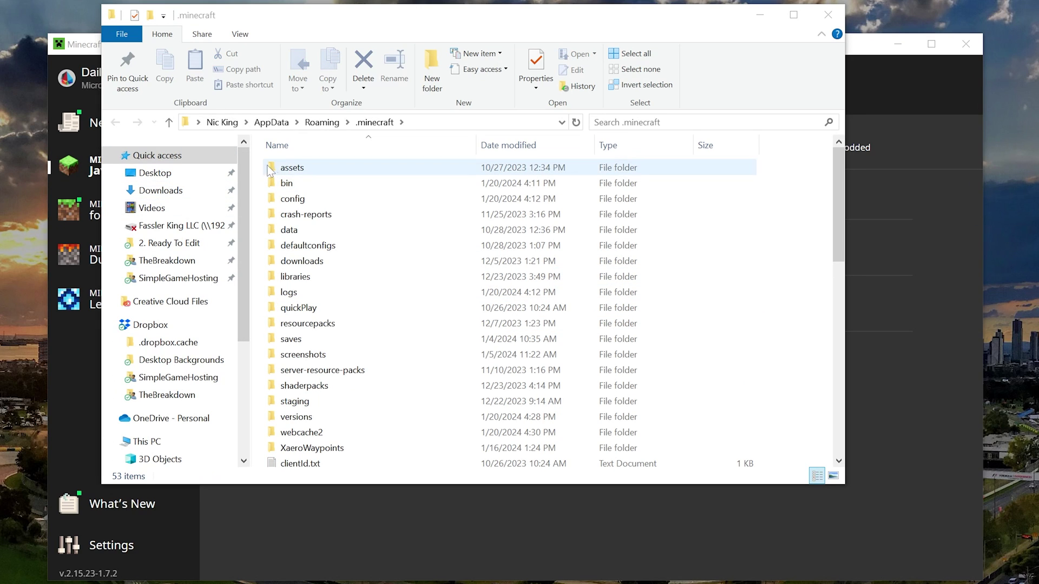
# Step: Create a new folder named mods inside the .minecraft folder
pyautogui.rightClick(258, 164)
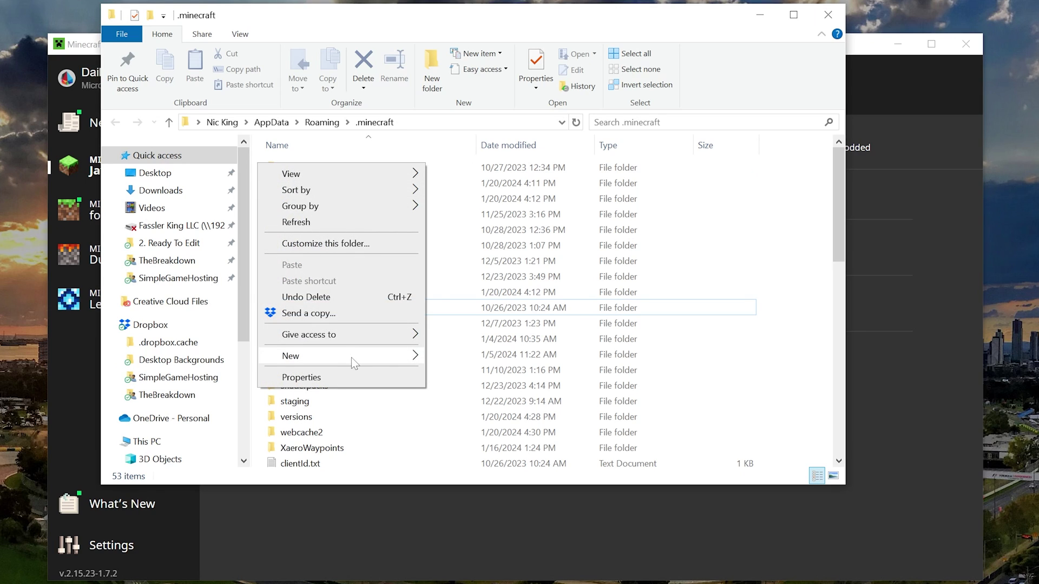
pyautogui.moveTo(352, 356)
pyautogui.click(432, 361)
pyautogui.write('mods')
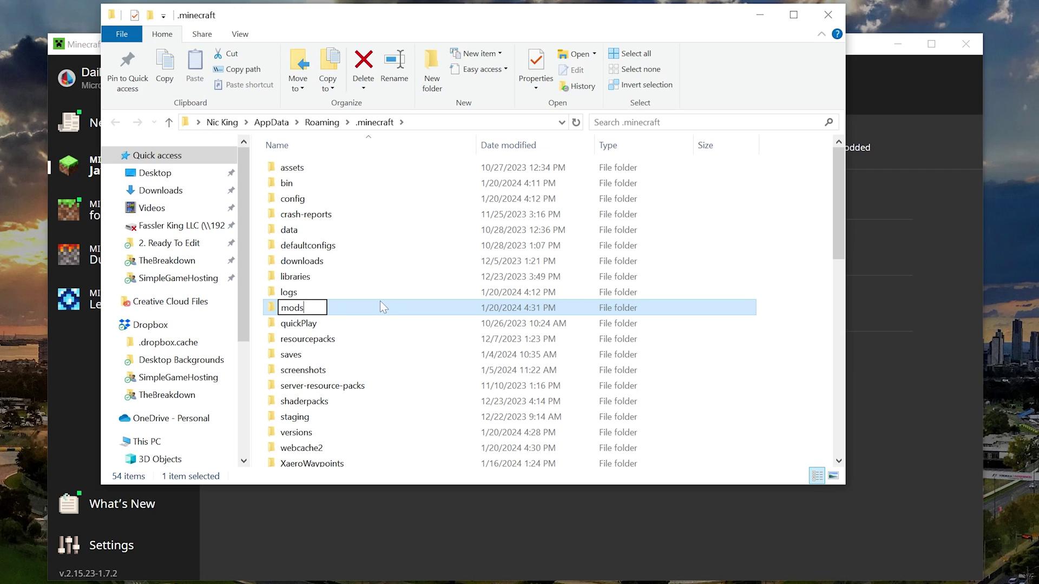
pyautogui.press('Return')
# Step: Move the Fabric API and MidnightControls jar files from the desktop into the mods folder and put its window away
pyautogui.doubleClick(352, 310)
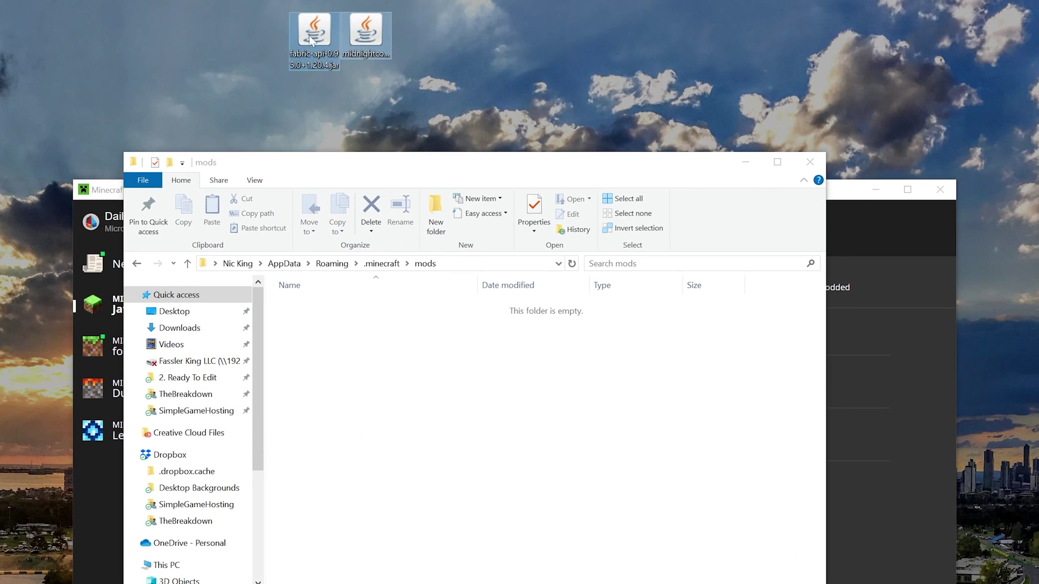
pyautogui.moveTo(325, 27); pyautogui.dragTo(459, 314)
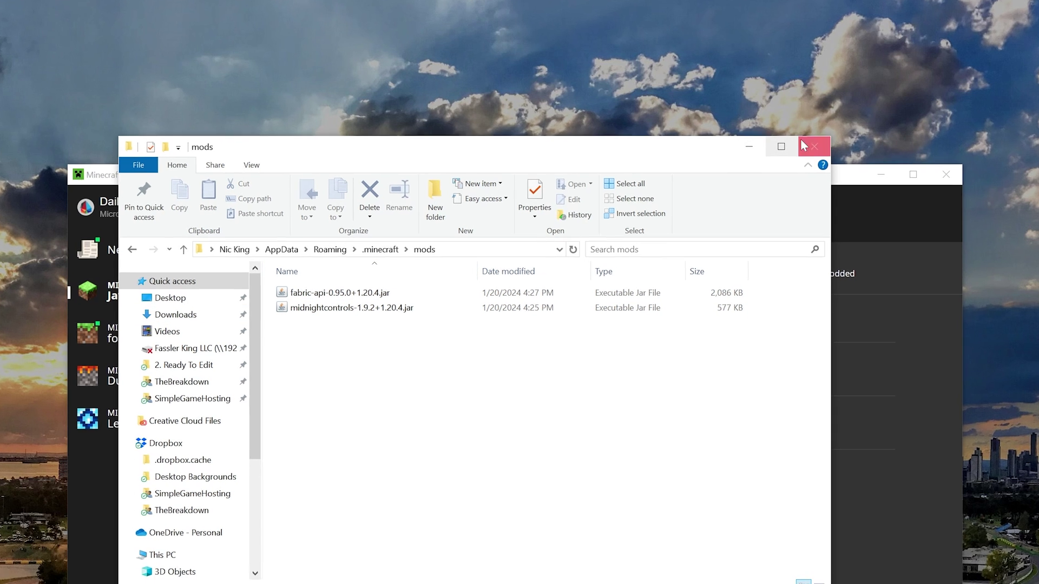
pyautogui.click(746, 161)
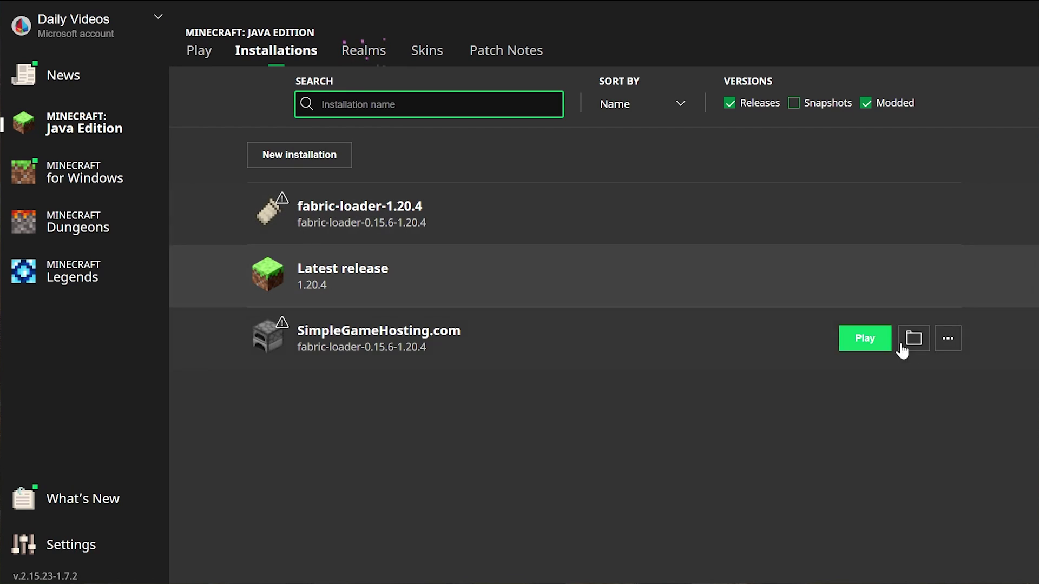
# Step: Launch Minecraft with the SimpleGameHosting.com Fabric installation from the launcher
pyautogui.click(871, 347)
pyautogui.click(719, 389)
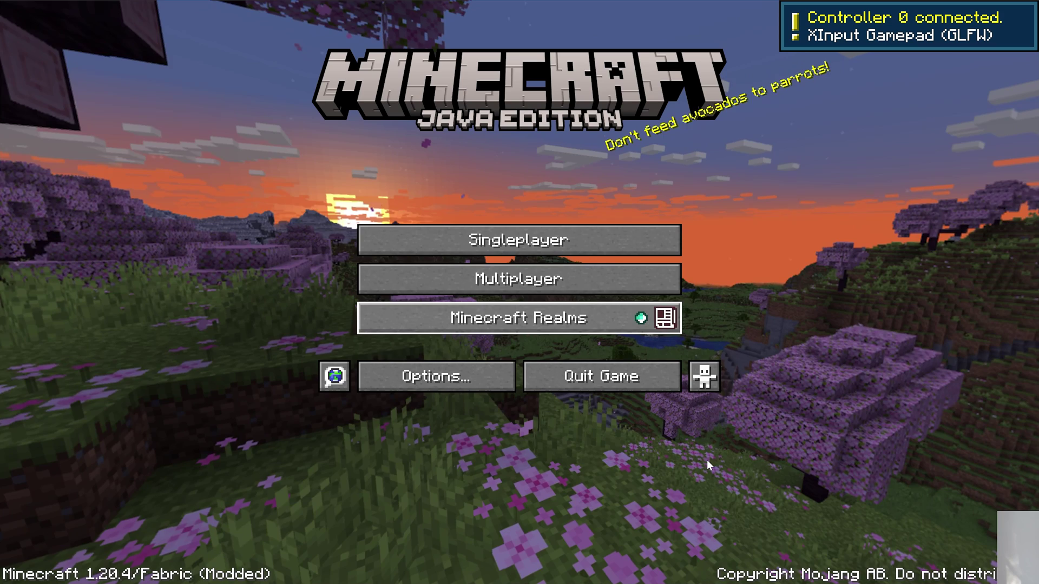
# Step: Navigate up and down through the Minecraft title screen options and open the MidnightConfig overview
pyautogui.press('Down')
pyautogui.press('Up')
pyautogui.press('Down')
pyautogui.press('Down')
pyautogui.press('Up')
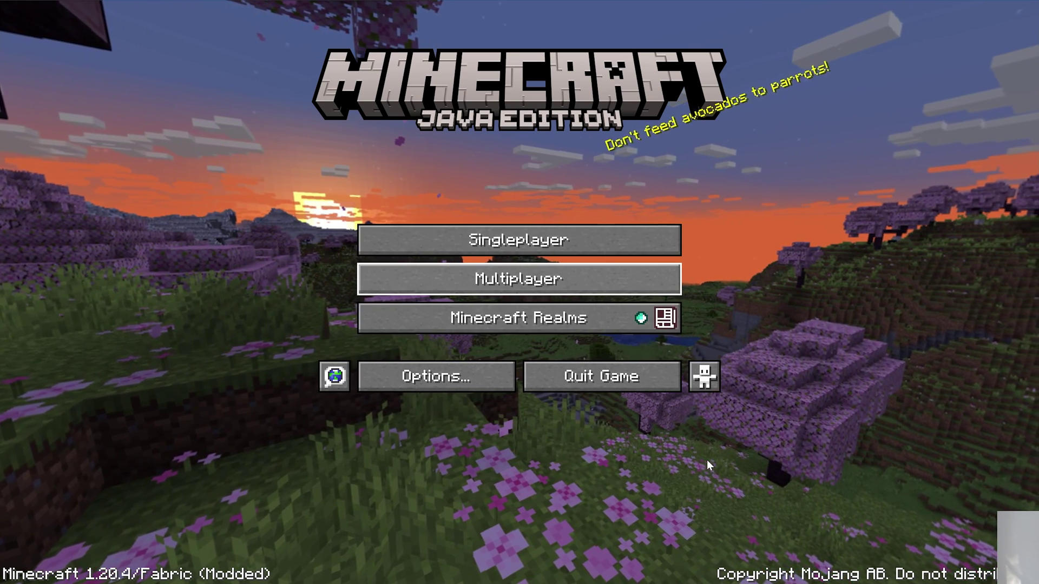
pyautogui.press('Down')
pyautogui.press('Down')
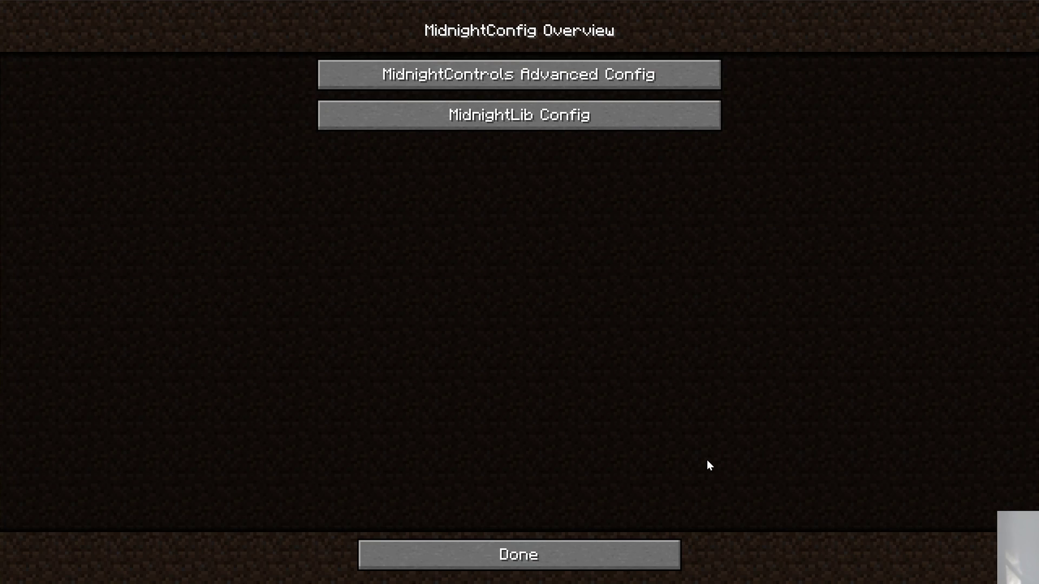
# Step: View the MidnightLib Config settings and return to the MidnightConfig overview
pyautogui.press('Tab')
pyautogui.press('Return')
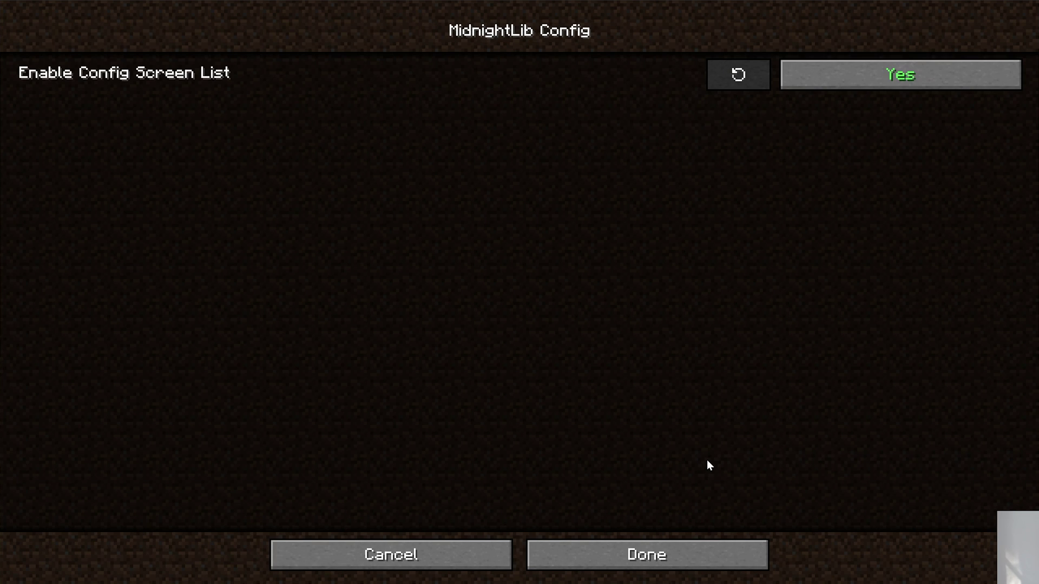
pyautogui.press('Escape')
# Step: Look through the MidnightControls Advanced Config categories, including Controller and Gameplay, and return to the title screen without changing settings
pyautogui.press('Up')
pyautogui.press('Up')
pyautogui.press('Return')
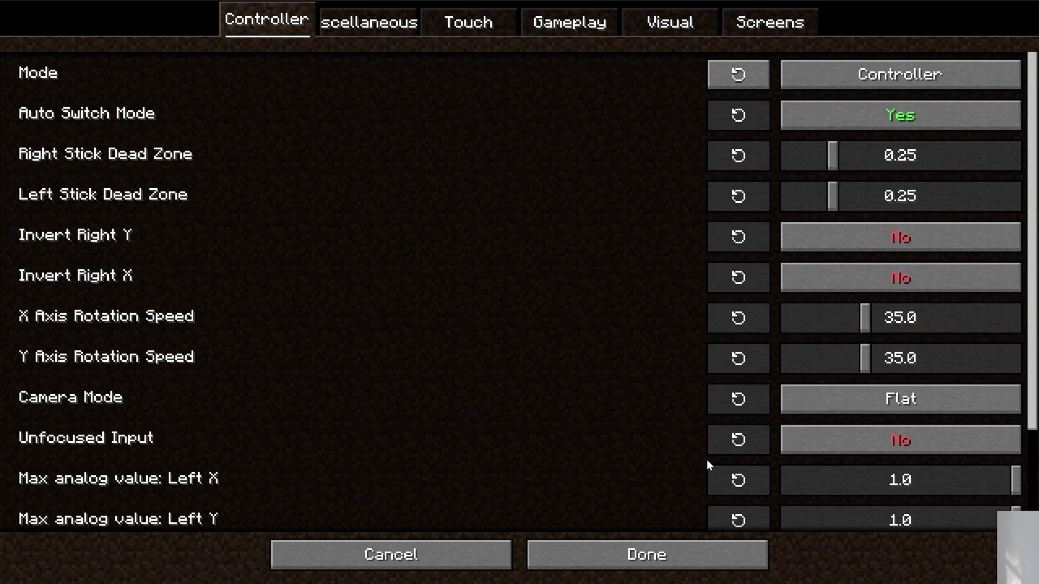
pyautogui.hotkey('ctrl', 'Tab')
pyautogui.hotkey('ctrl', 'Tab')
pyautogui.hotkey('ctrl', 'Tab')
pyautogui.hotkey('ctrl', 'Tab')
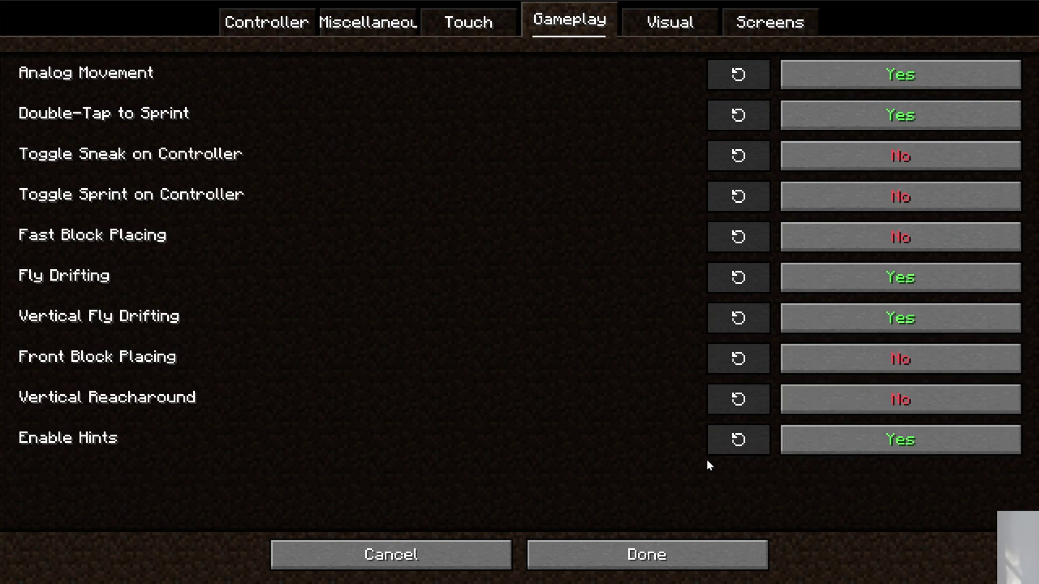
pyautogui.hotkey('ctrl', 'Tab')
pyautogui.press('Escape')
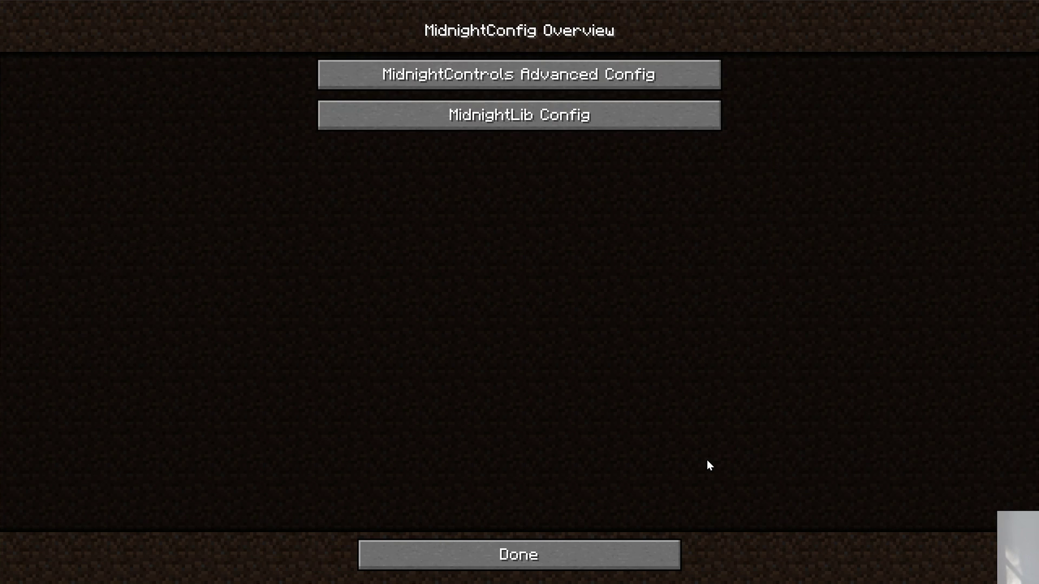
pyautogui.press('Escape')
pyautogui.press('Escape')
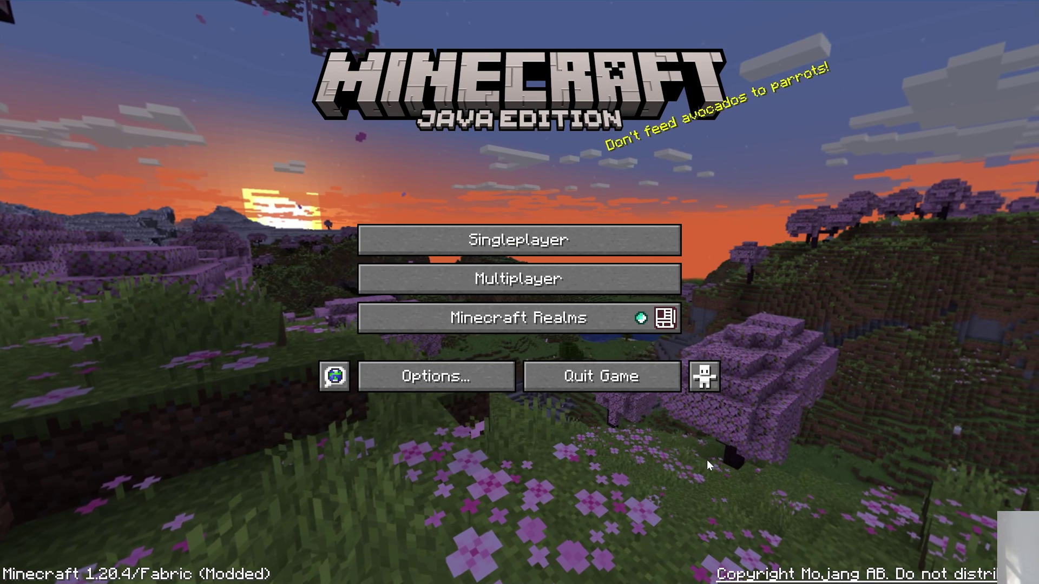
# Step: Open Multiplayer from the title screen and proceed past the third-party online play caution
pyautogui.press('Up')
pyautogui.press('Up')
pyautogui.press('Up')
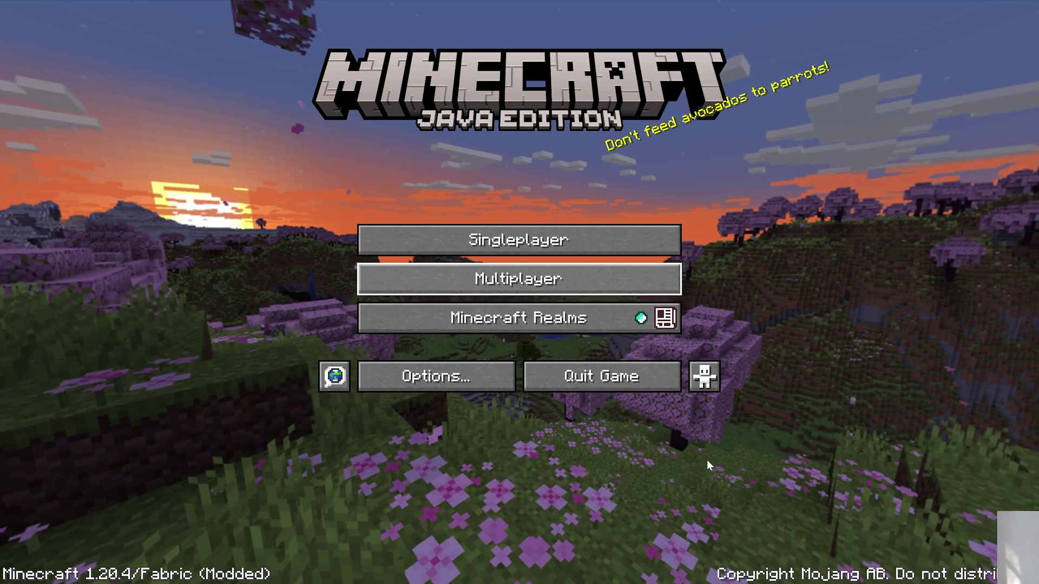
pyautogui.press('Return')
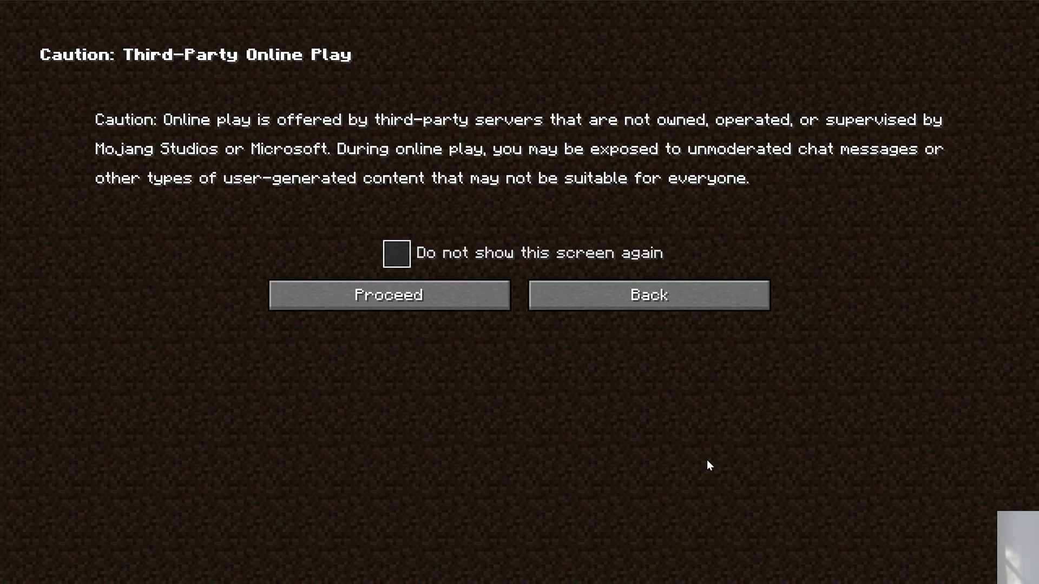
pyautogui.press('Down')
pyautogui.press('Return')
# Step: Select the SimpleGameHosting server in the multiplayer list and join it
pyautogui.press('Up')
pyautogui.press('Up')
pyautogui.press('Up')
pyautogui.press('Up')
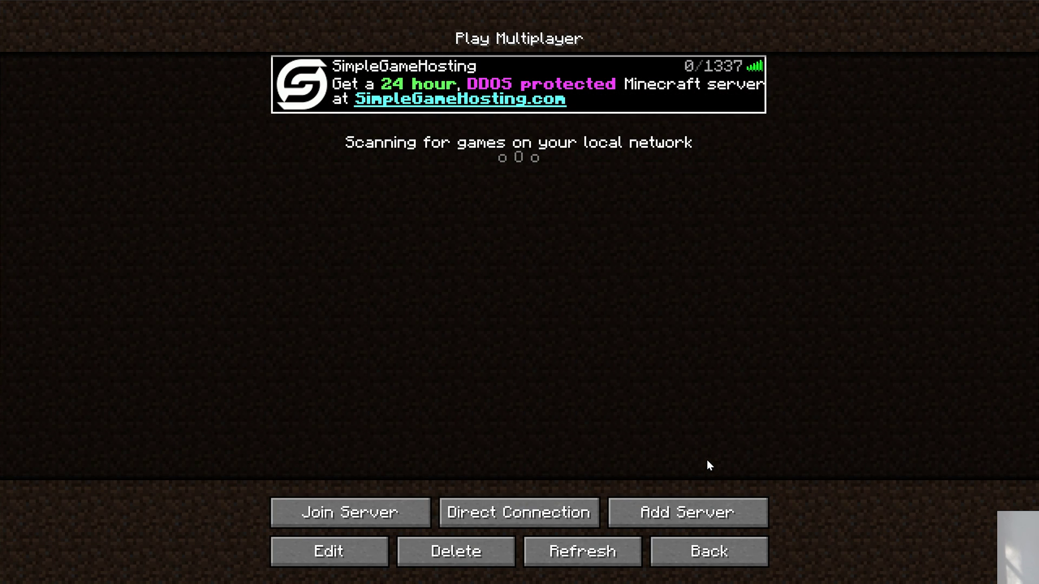
pyautogui.press('Return')
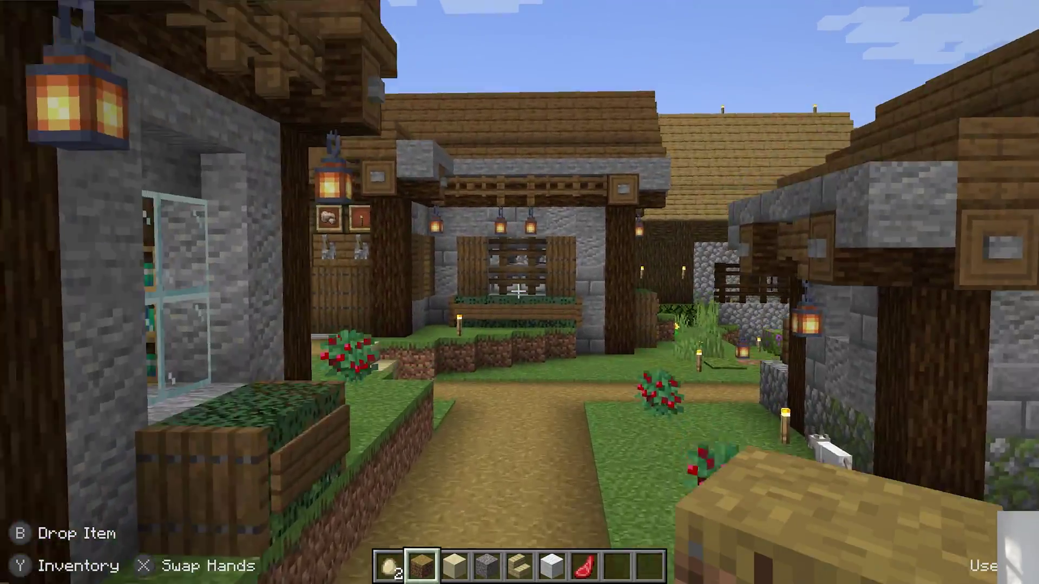
# Step: Cycle the held hotbar item to the sand and on to the gravel while walking through the village
pyautogui.press('3')
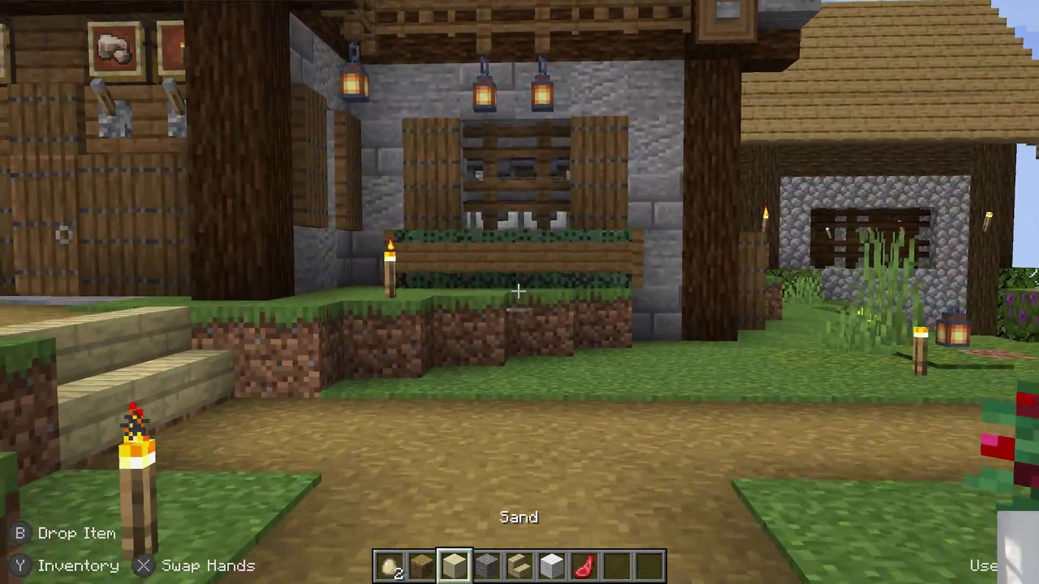
pyautogui.press('4')
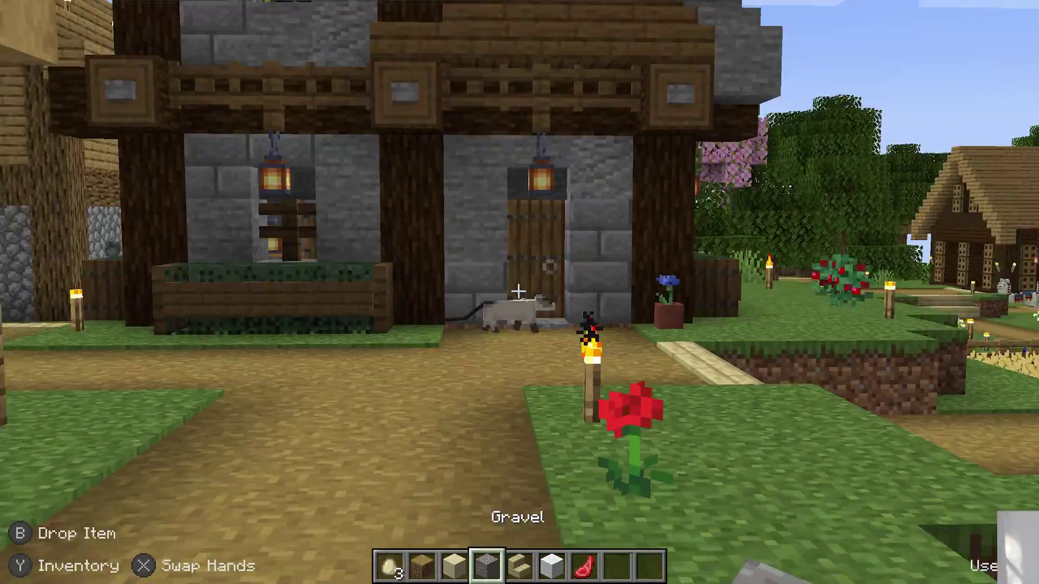